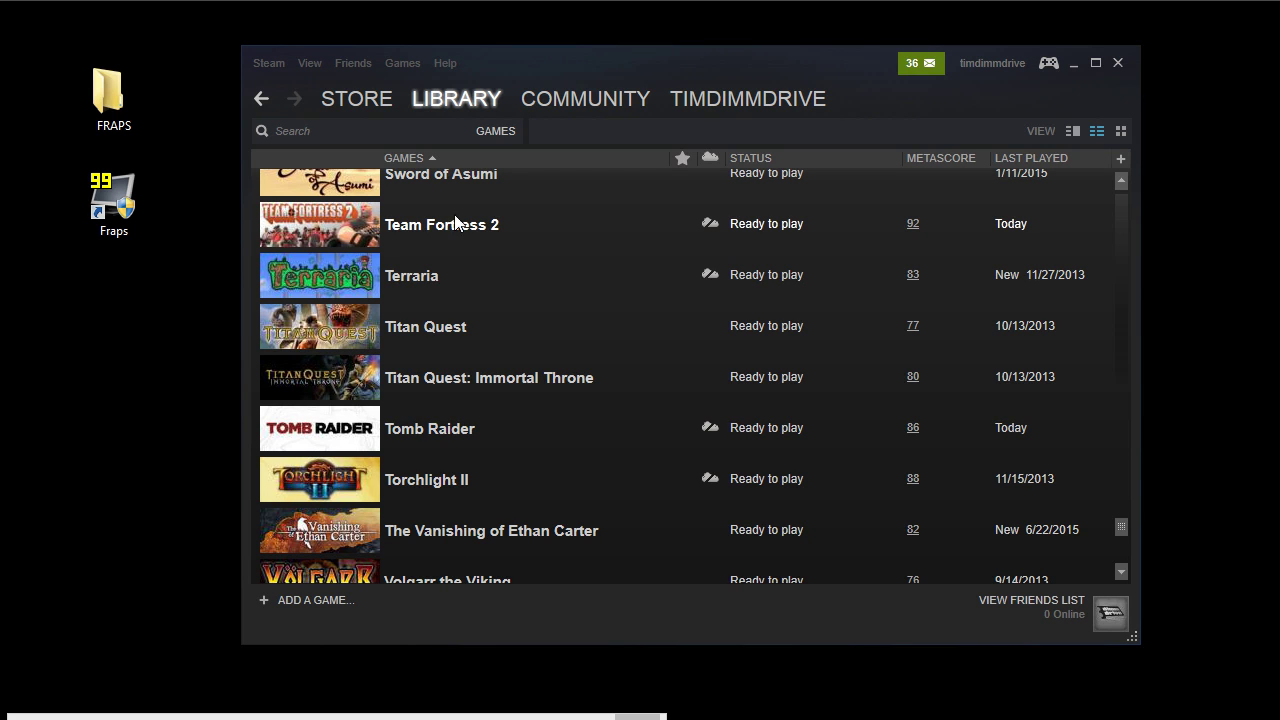
Step: Check the folder where Fraps saves its benchmarks, then close it and minimize Fraps to return to the Steam library
left_click(1121, 181)
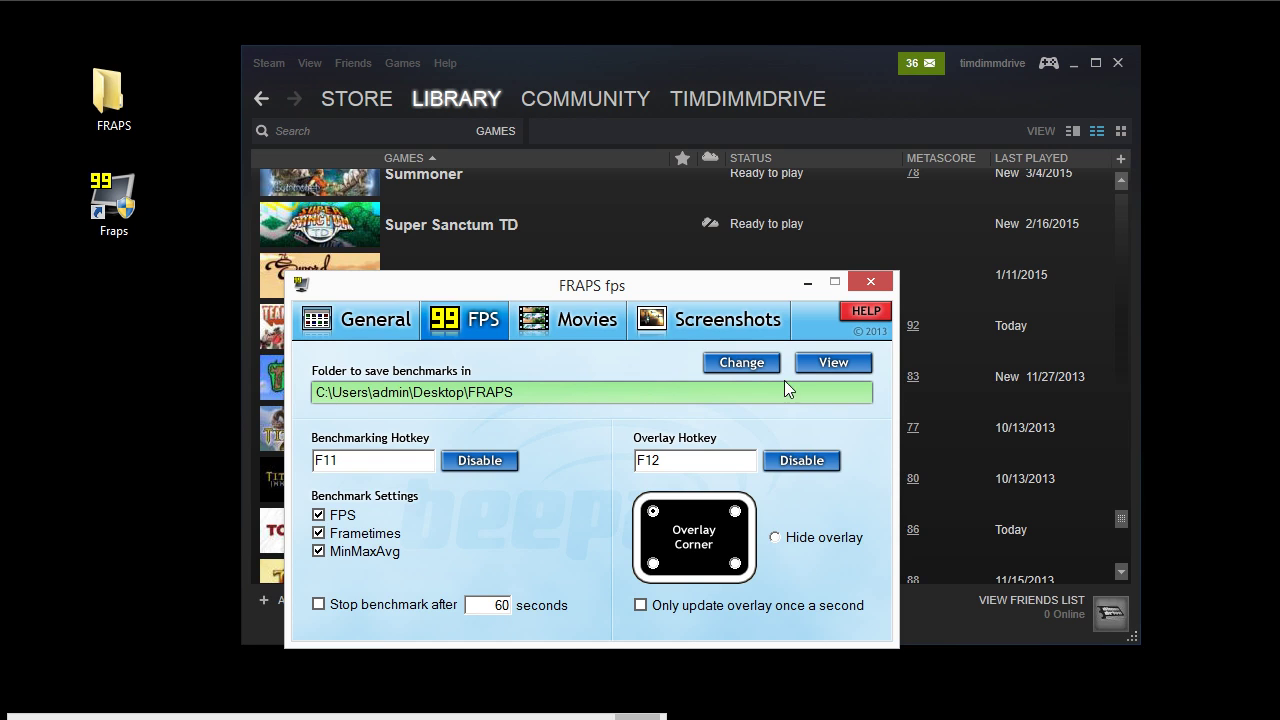
left_click(834, 363)
left_click_drag(814, 443, 614, 284)
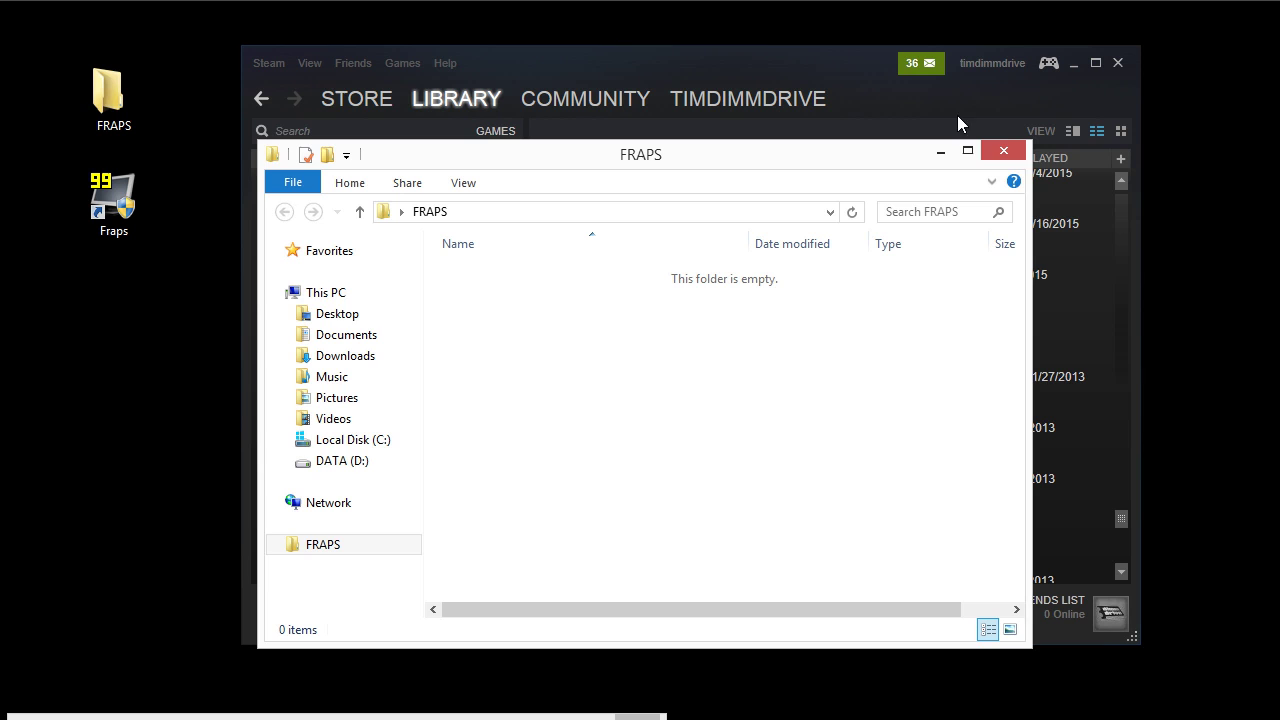
left_click(1019, 156)
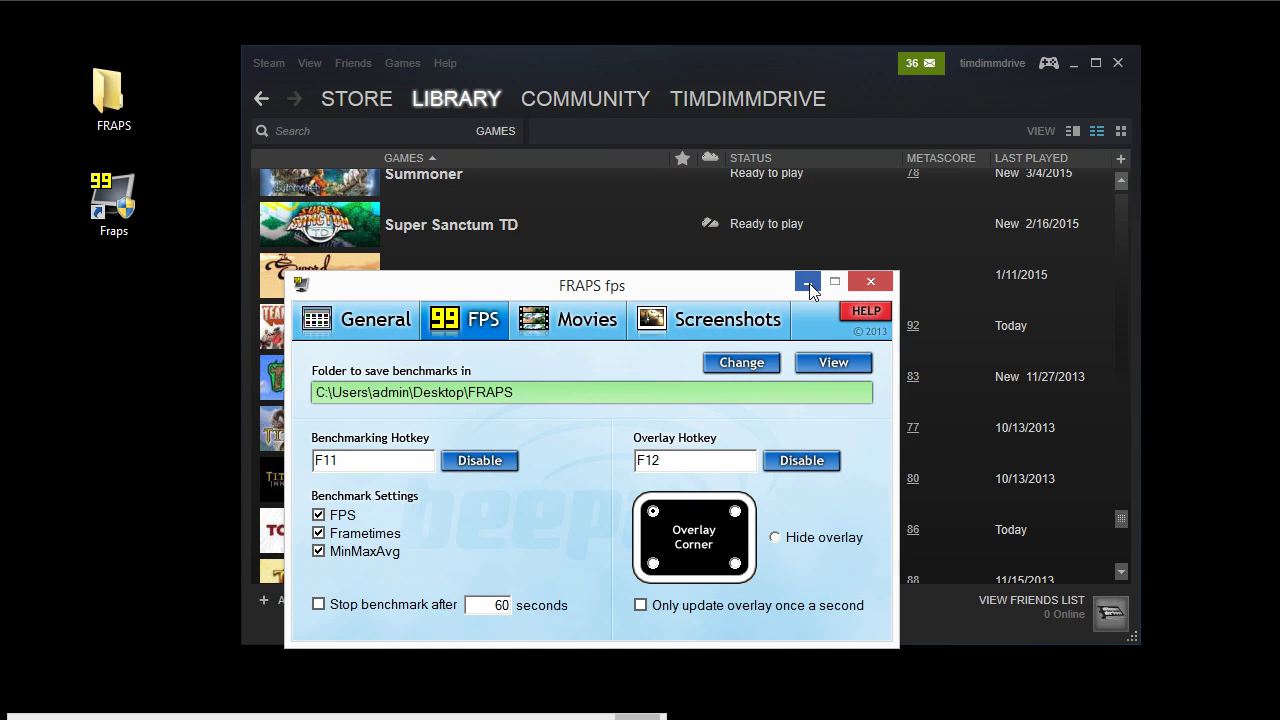
left_click(807, 283)
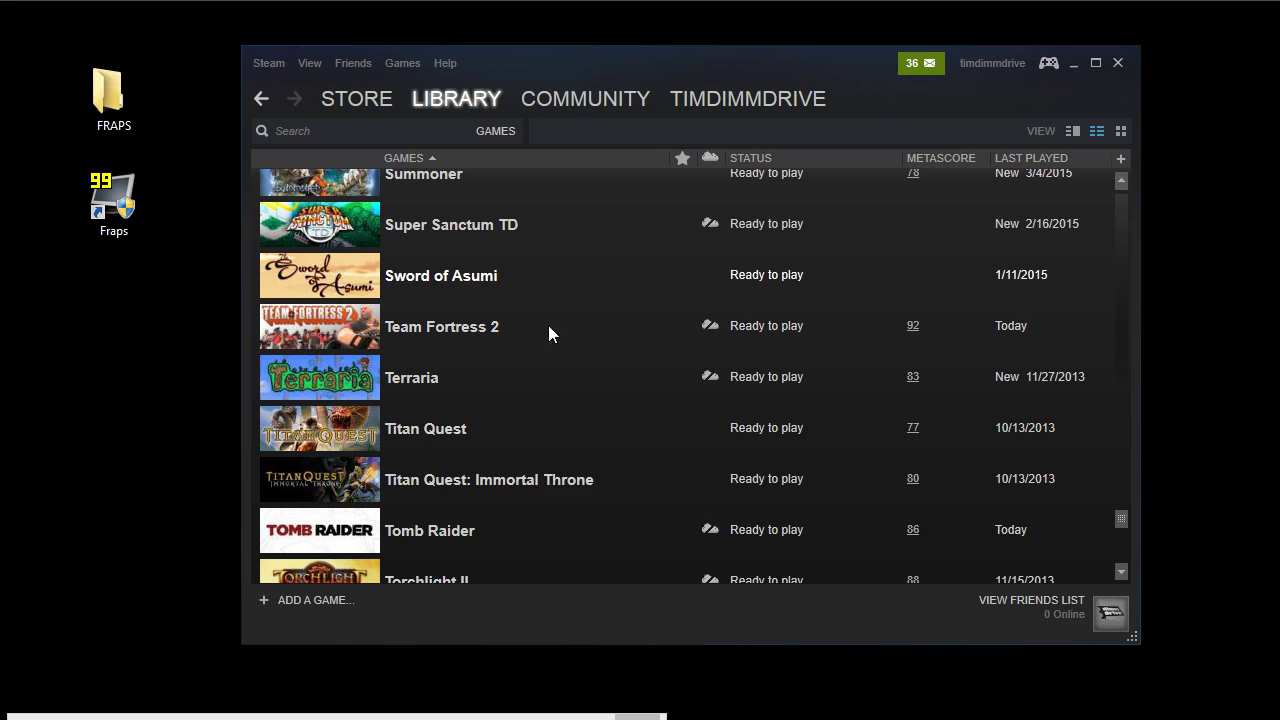
Step: Launch Team Fortress 2 from the Steam library and start an offline practice match on the Dustbowl control points map
right_click(492, 324)
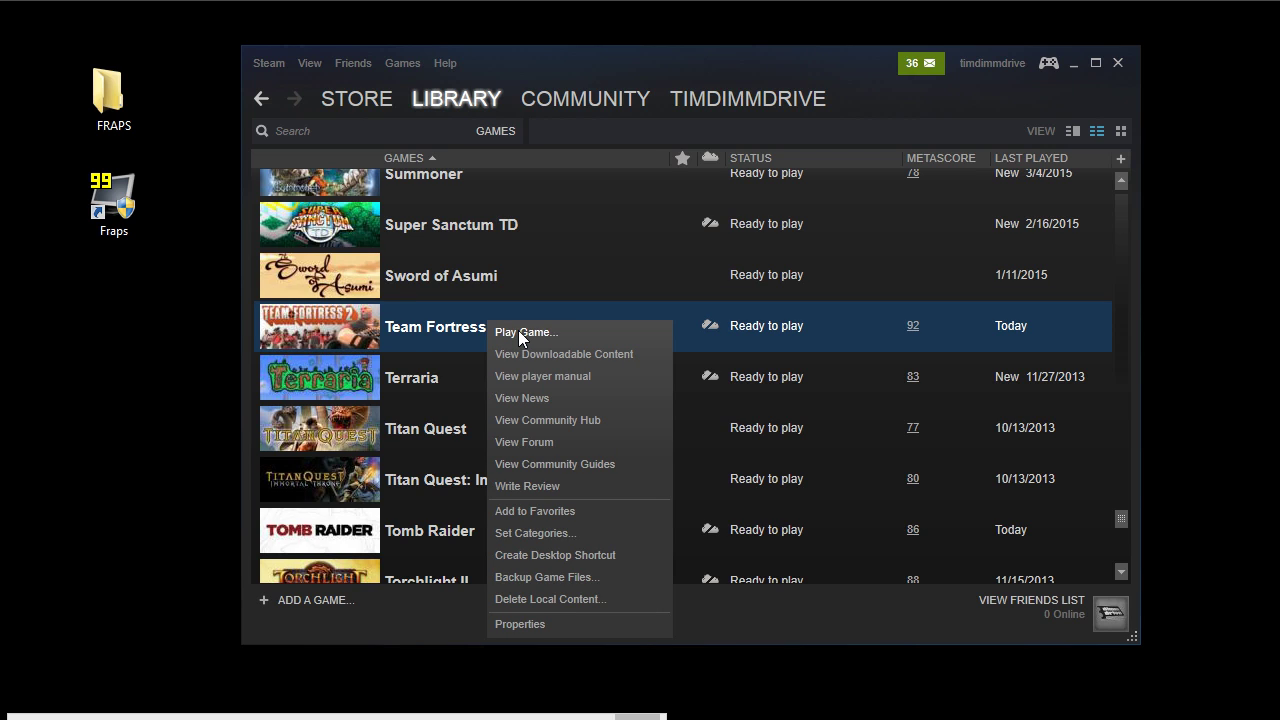
left_click(518, 330)
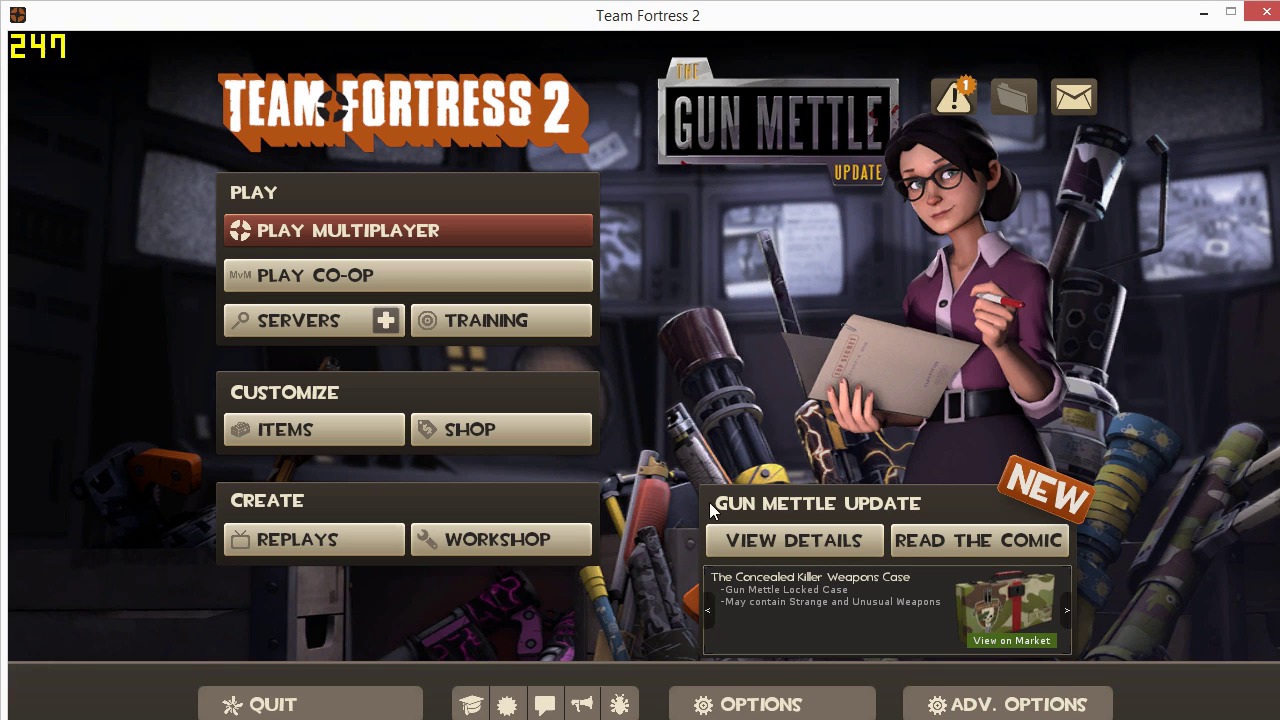
left_click(508, 318)
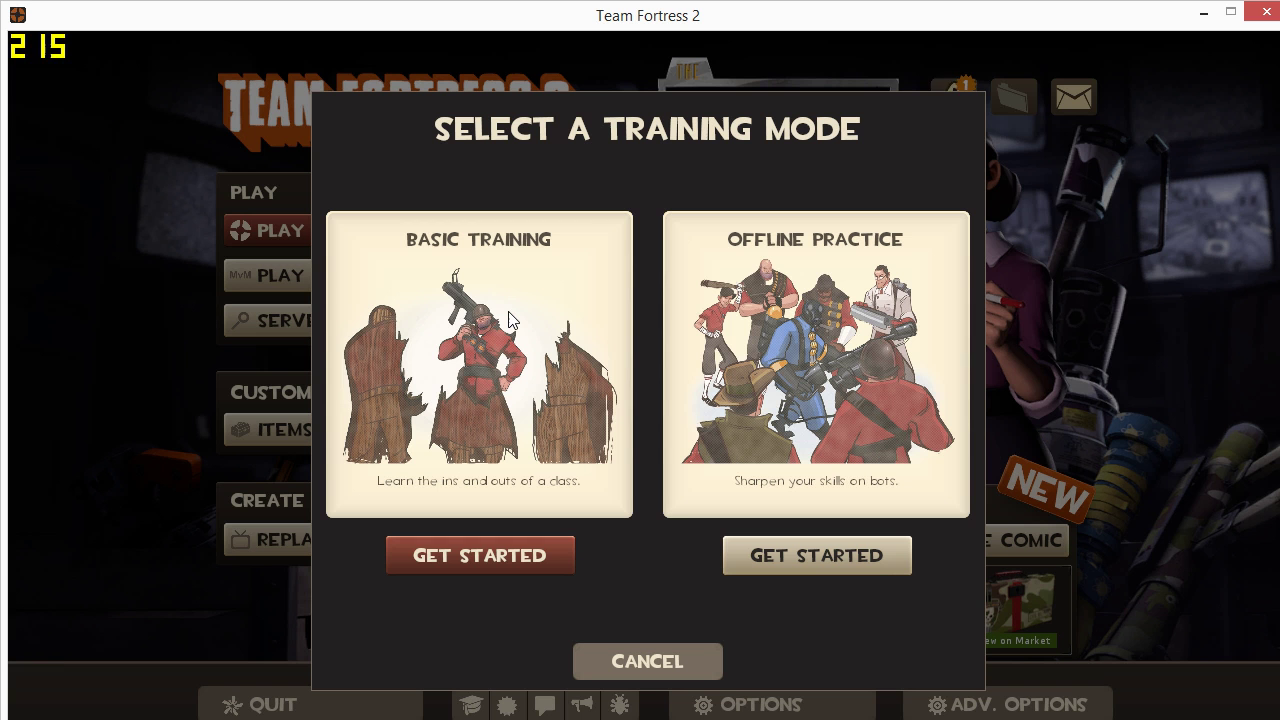
left_click(853, 559)
left_click(681, 565)
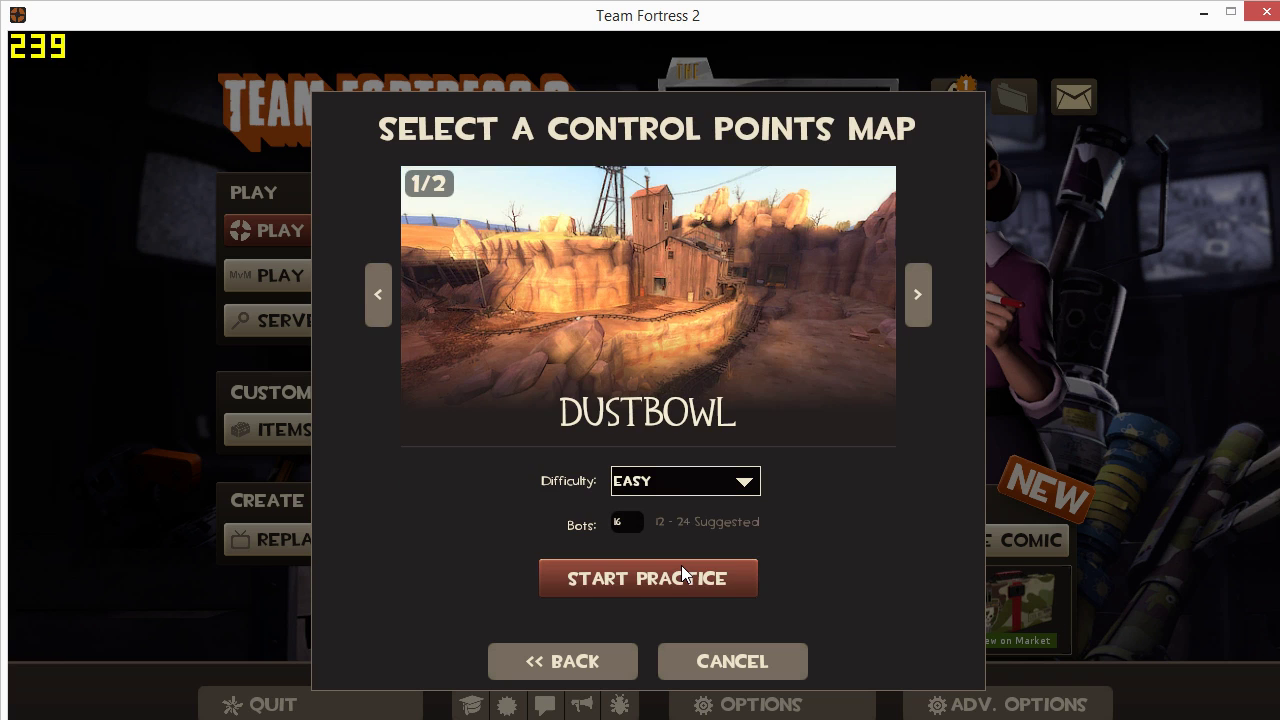
left_click(716, 580)
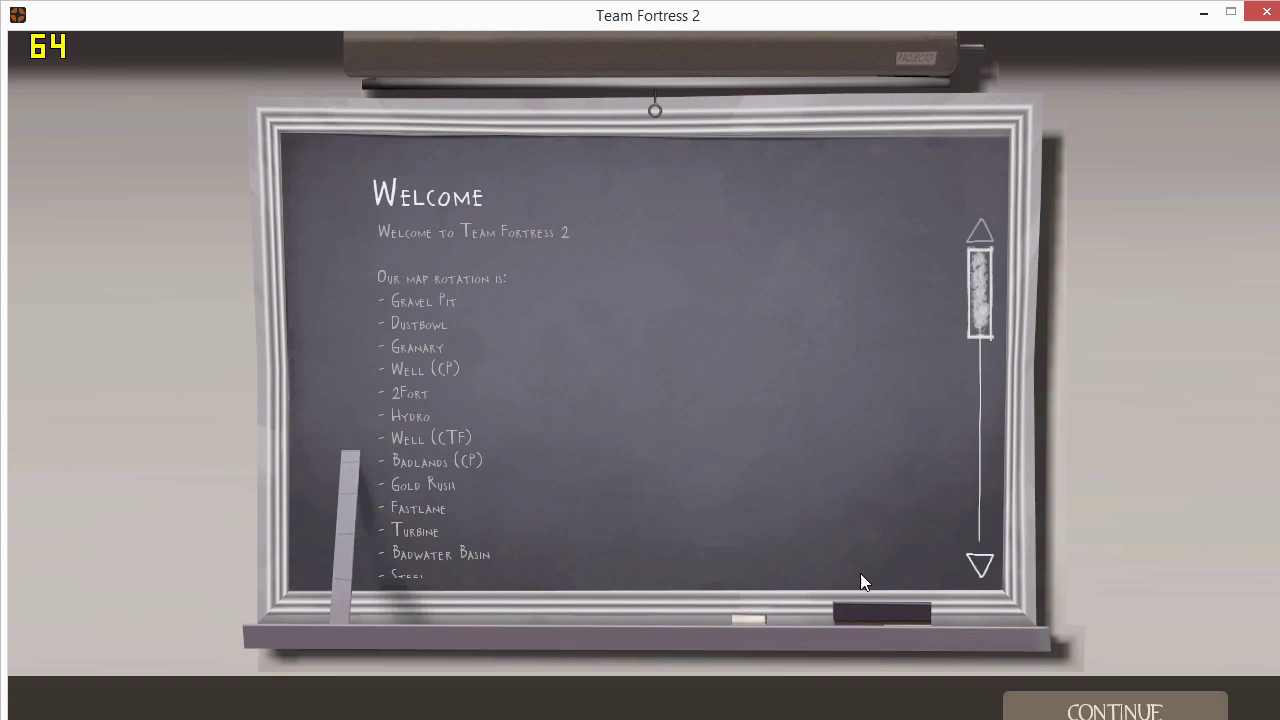
Step: Continue past the welcome board, join team BLU and pick the Heavy class
left_click(1098, 710)
left_click(1115, 708)
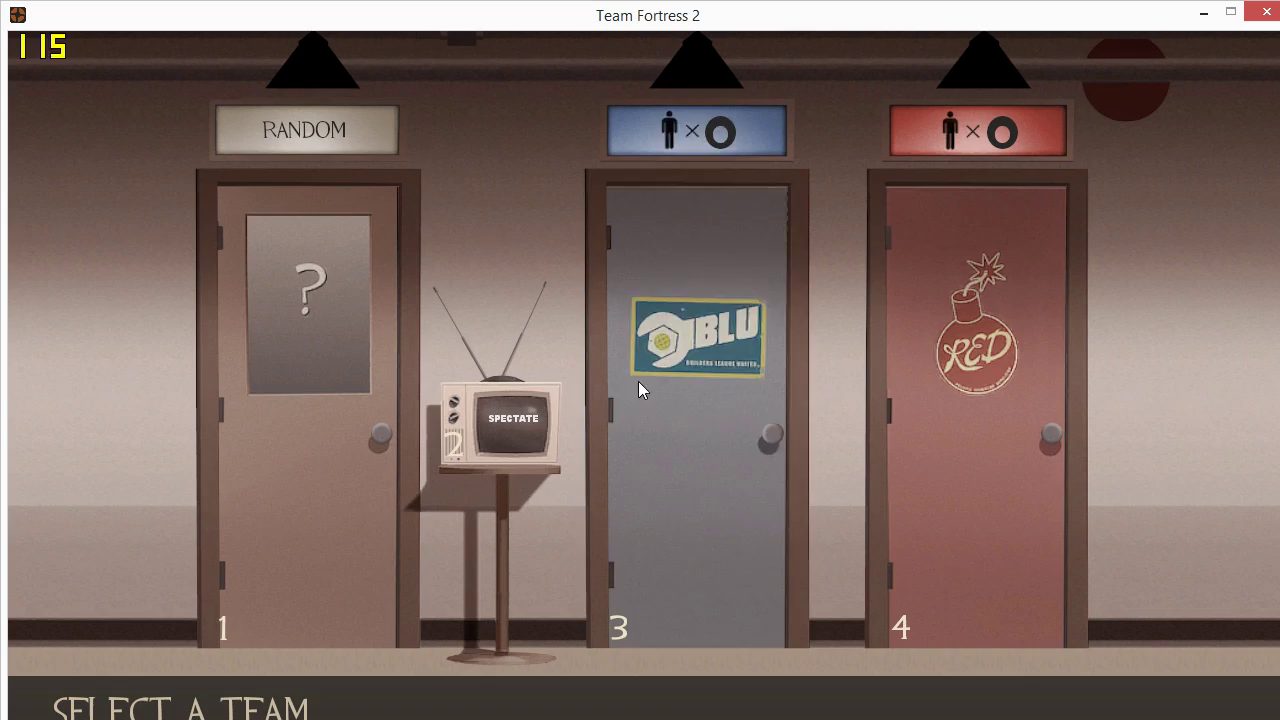
left_click(681, 270)
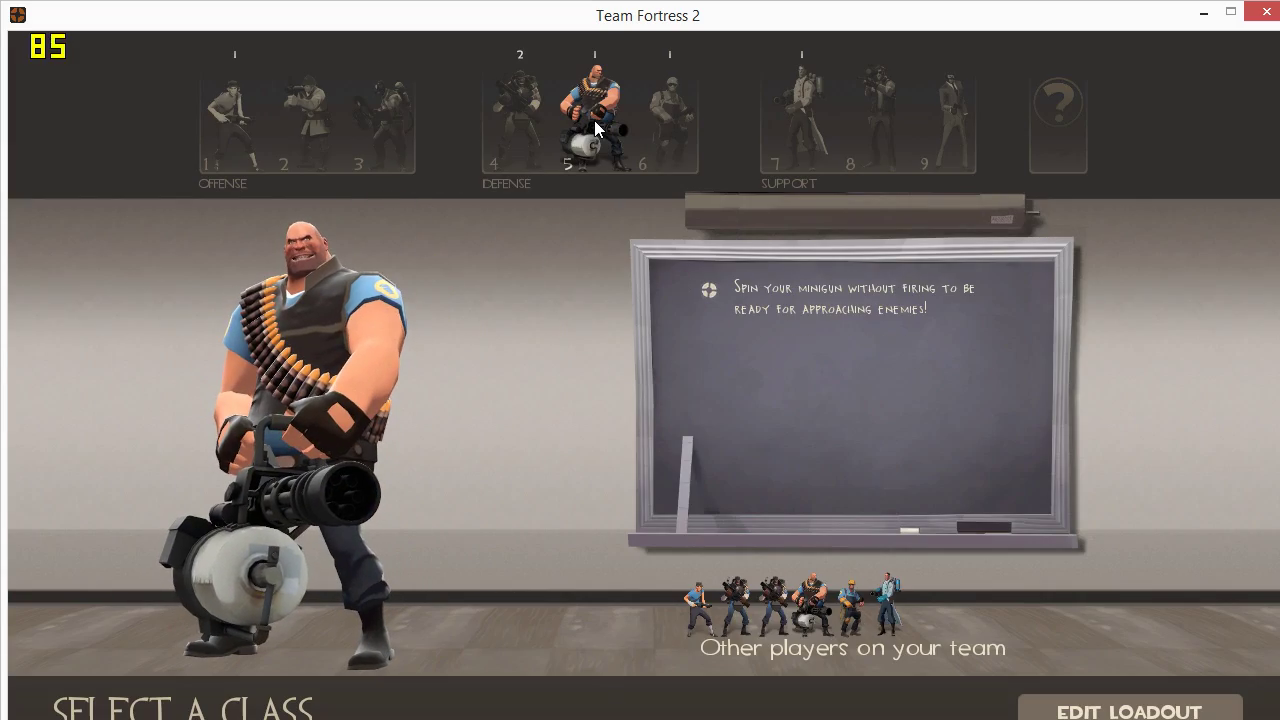
left_click(594, 125)
scroll(594, 120, "down", 2)
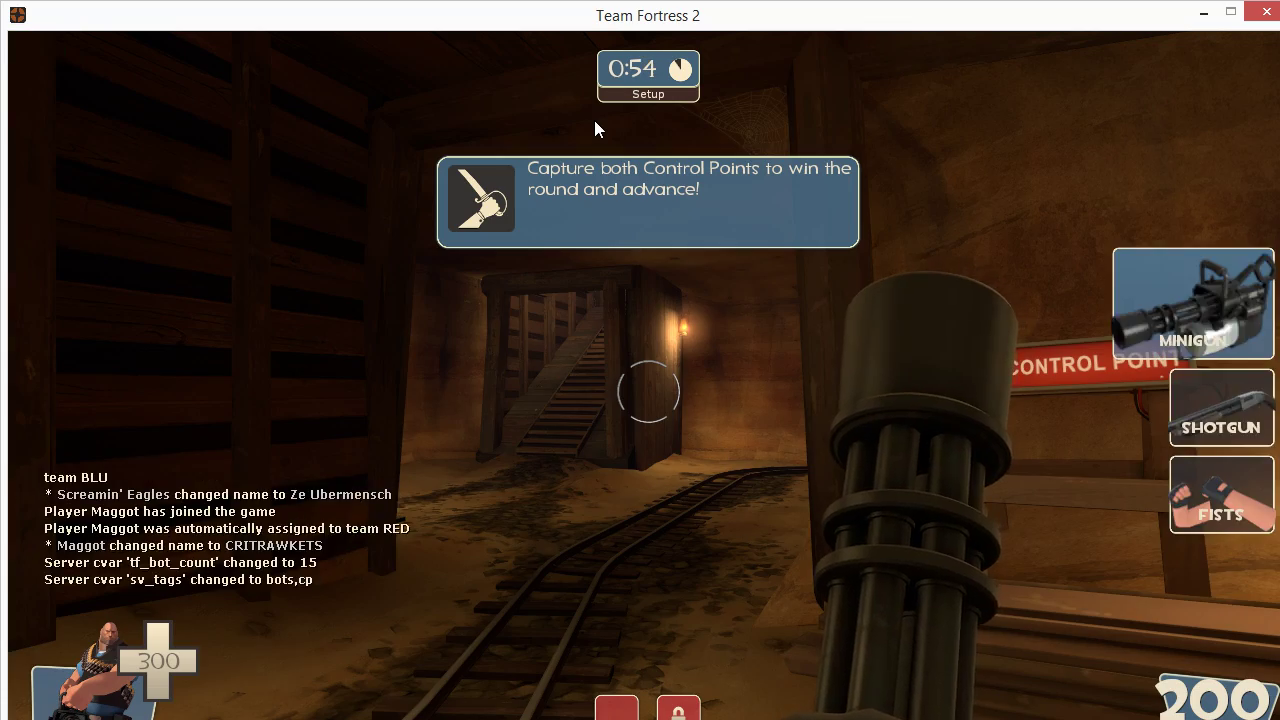
Step: Walk the Heavy through the mine tunnels and up the wooden ramp to the setup gate
key("w")
key("w")
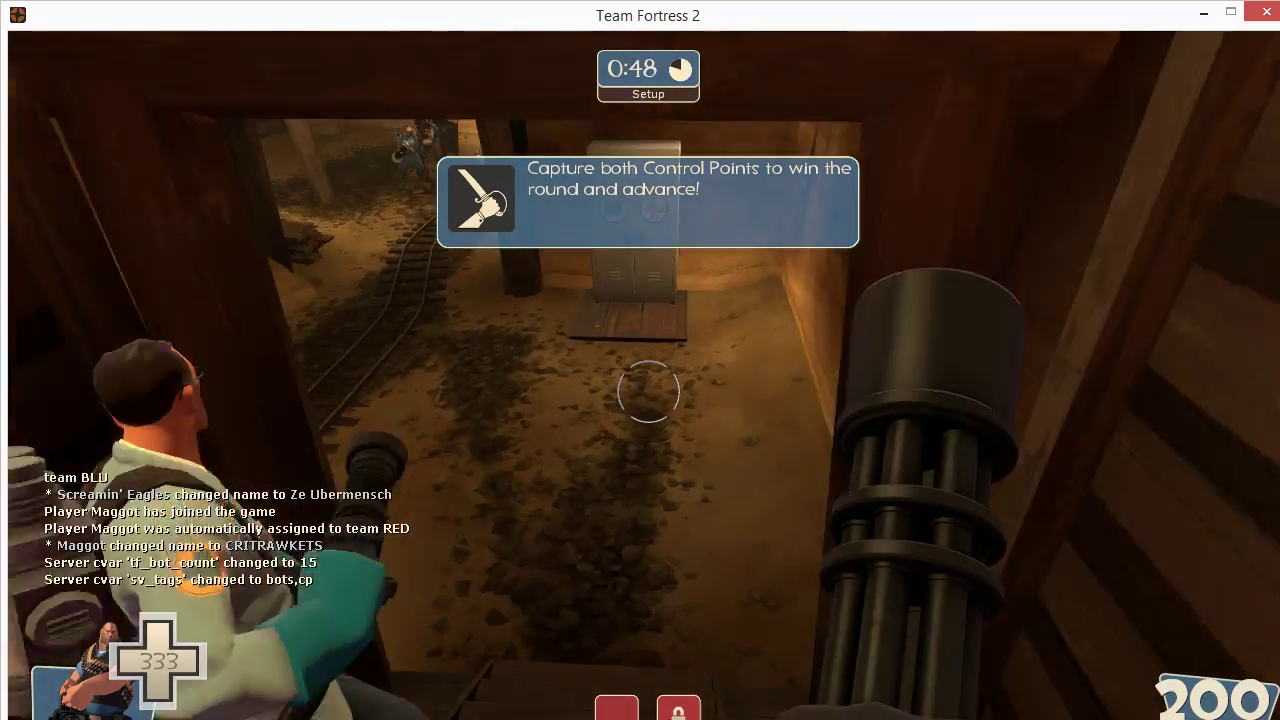
key("w")
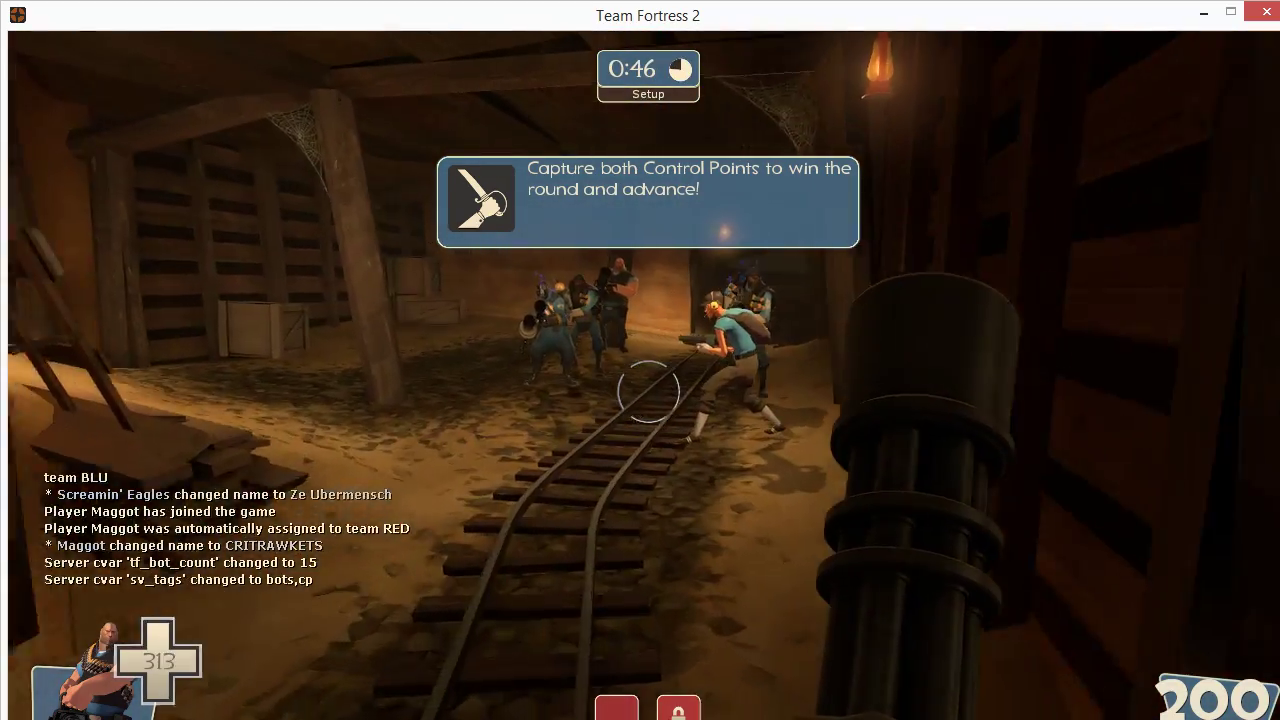
key("w")
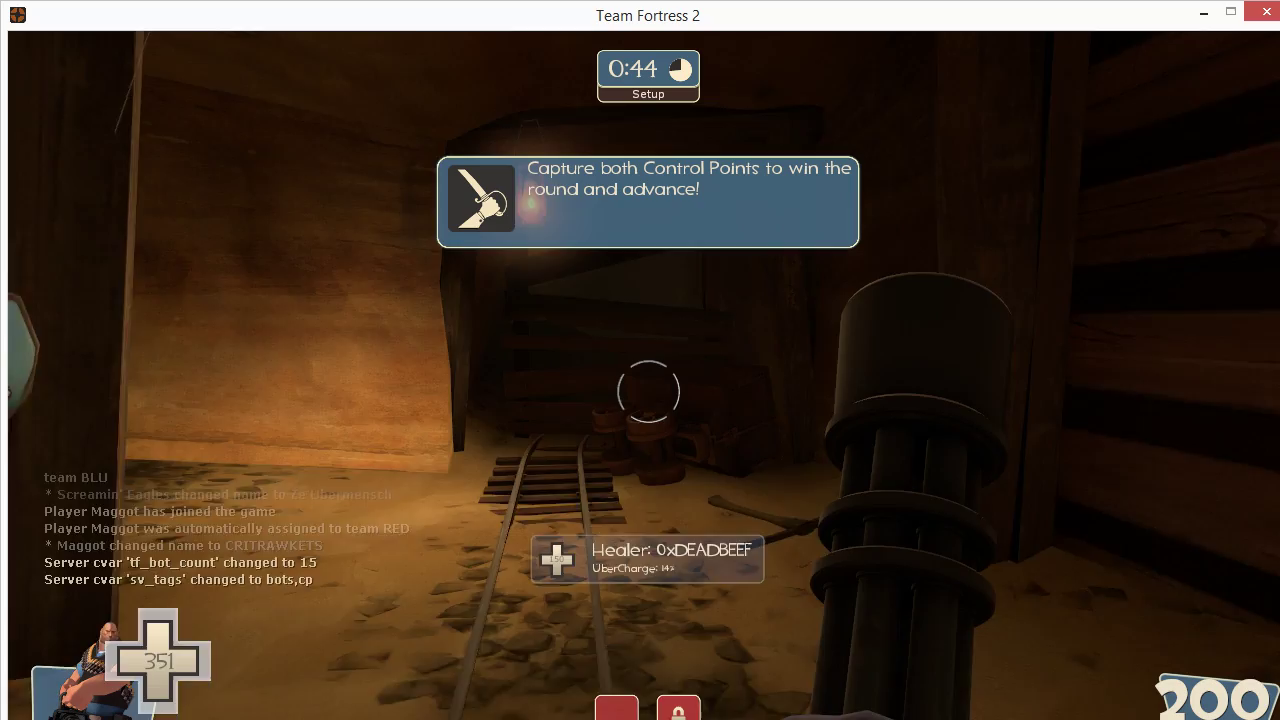
key("w")
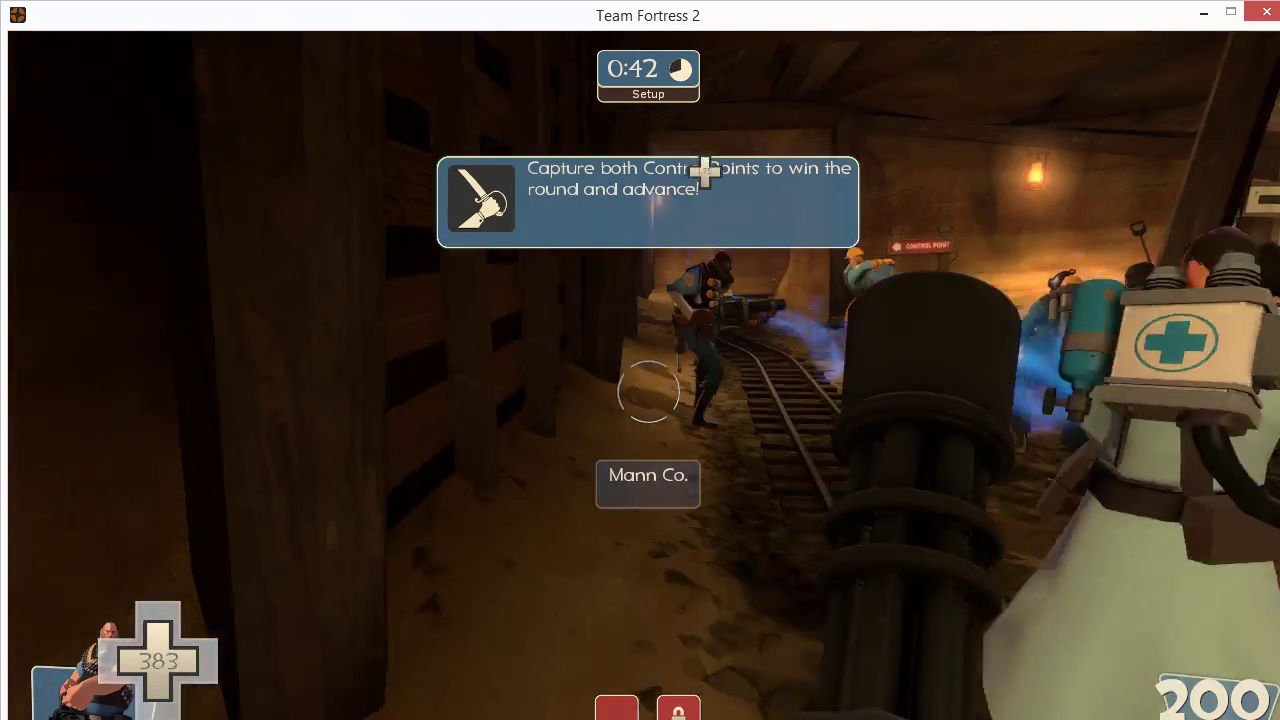
key("w")
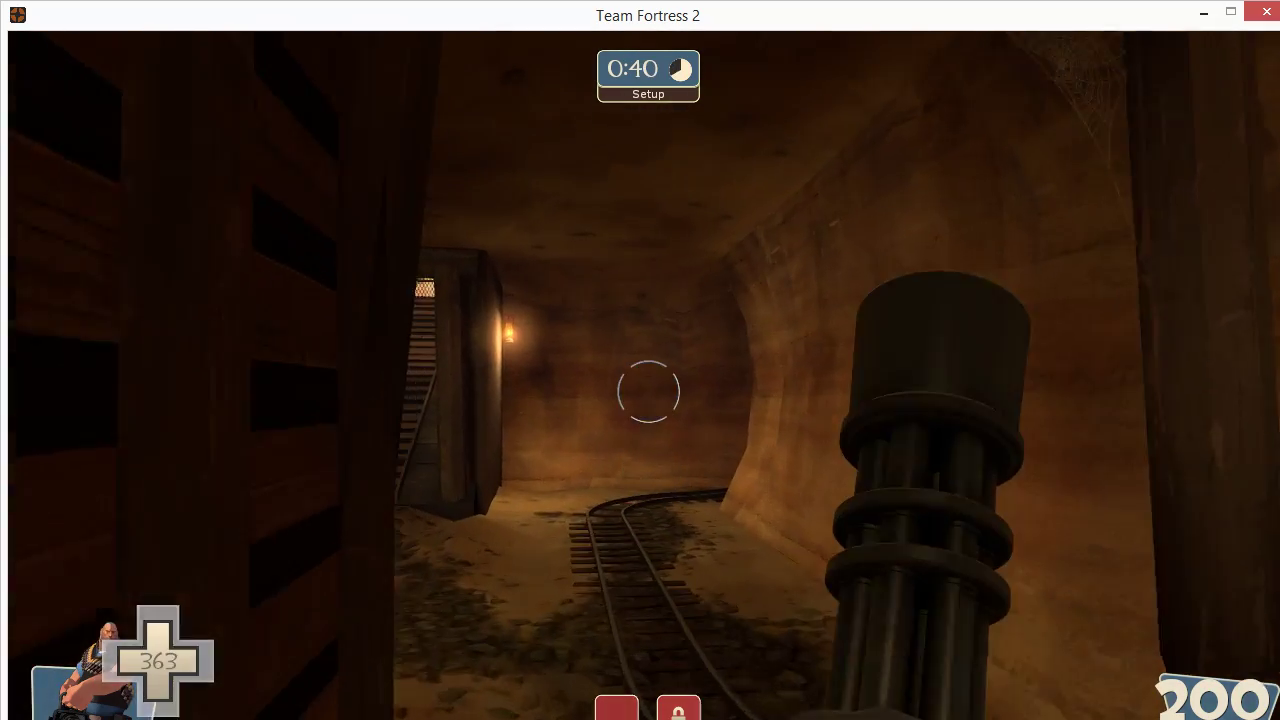
key("w")
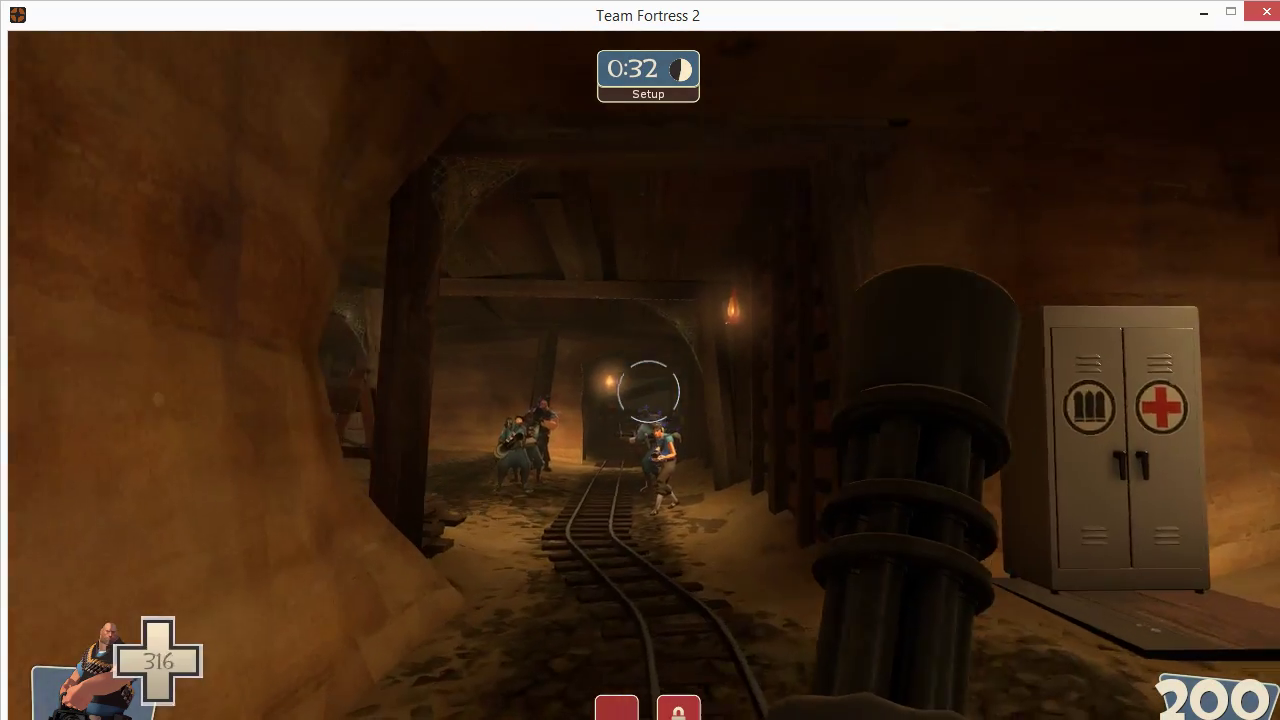
key("w")
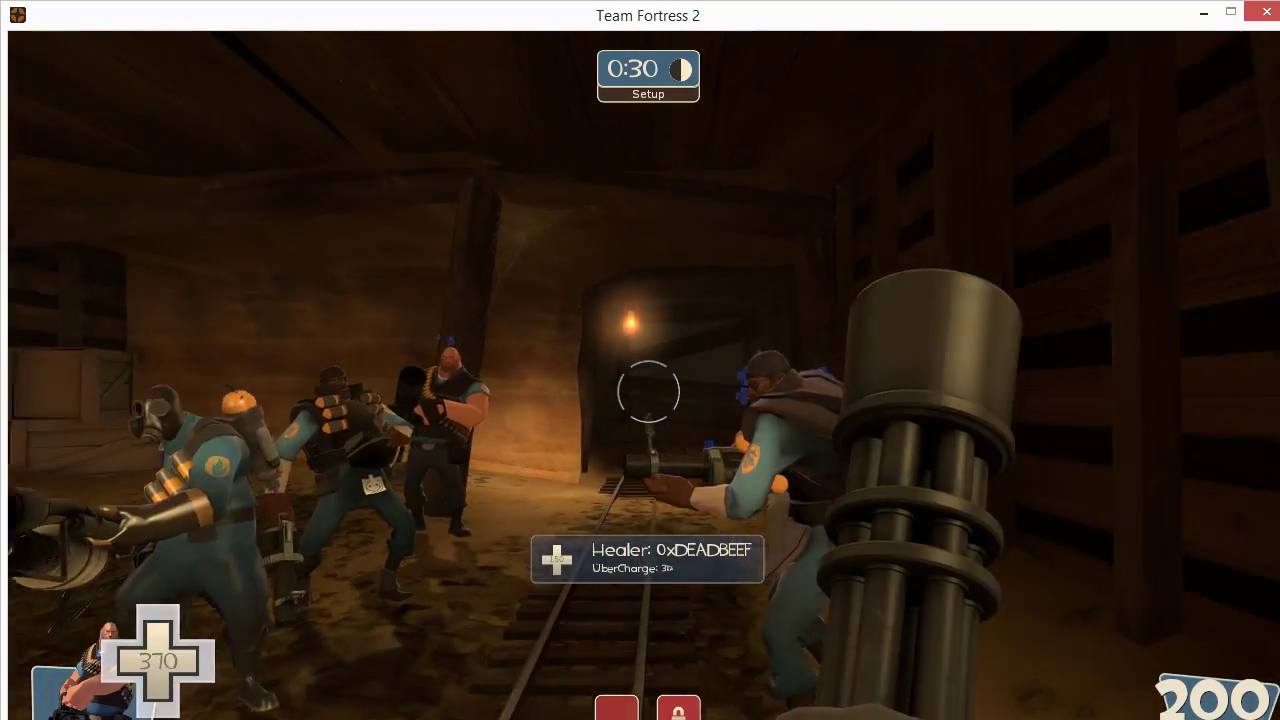
key("w")
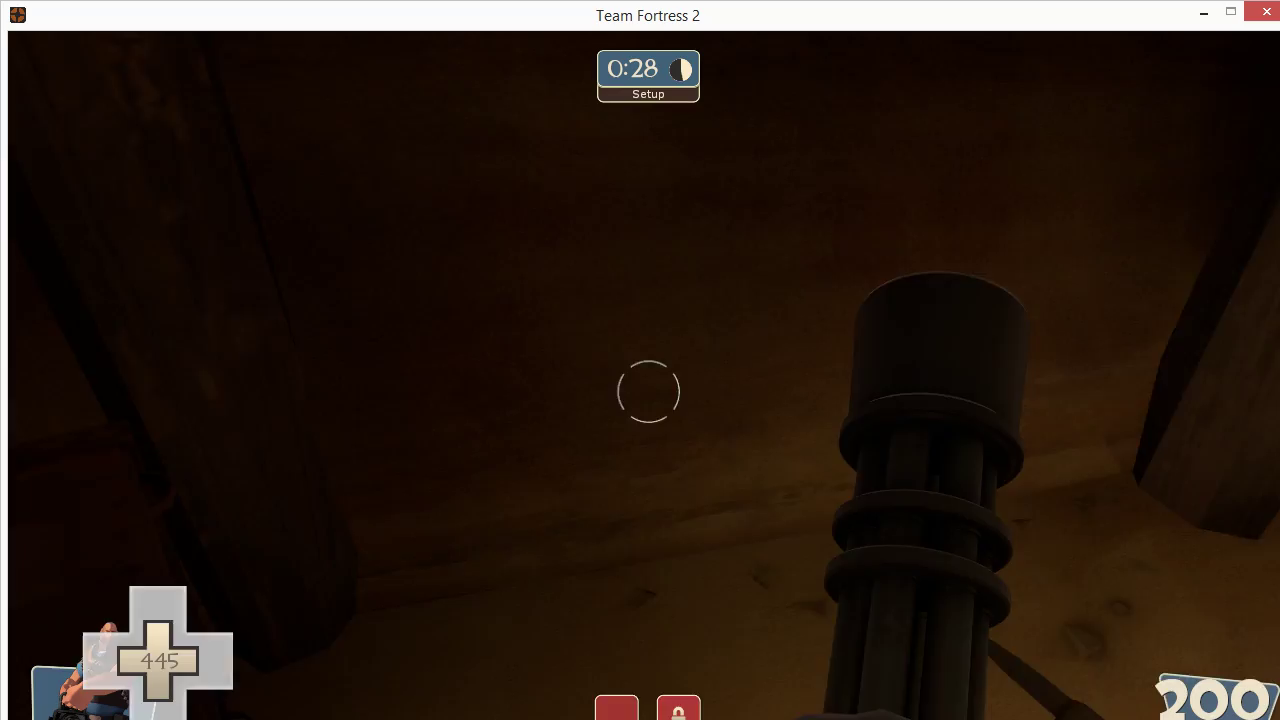
key("w")
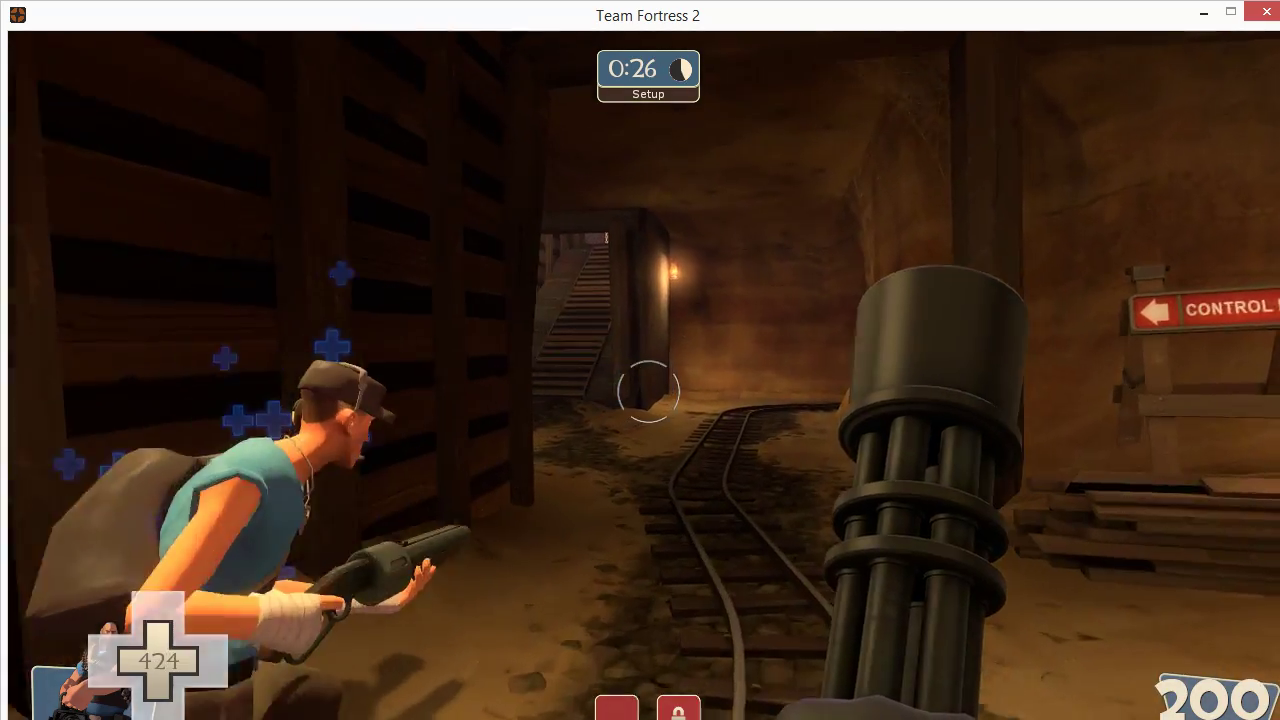
key("w")
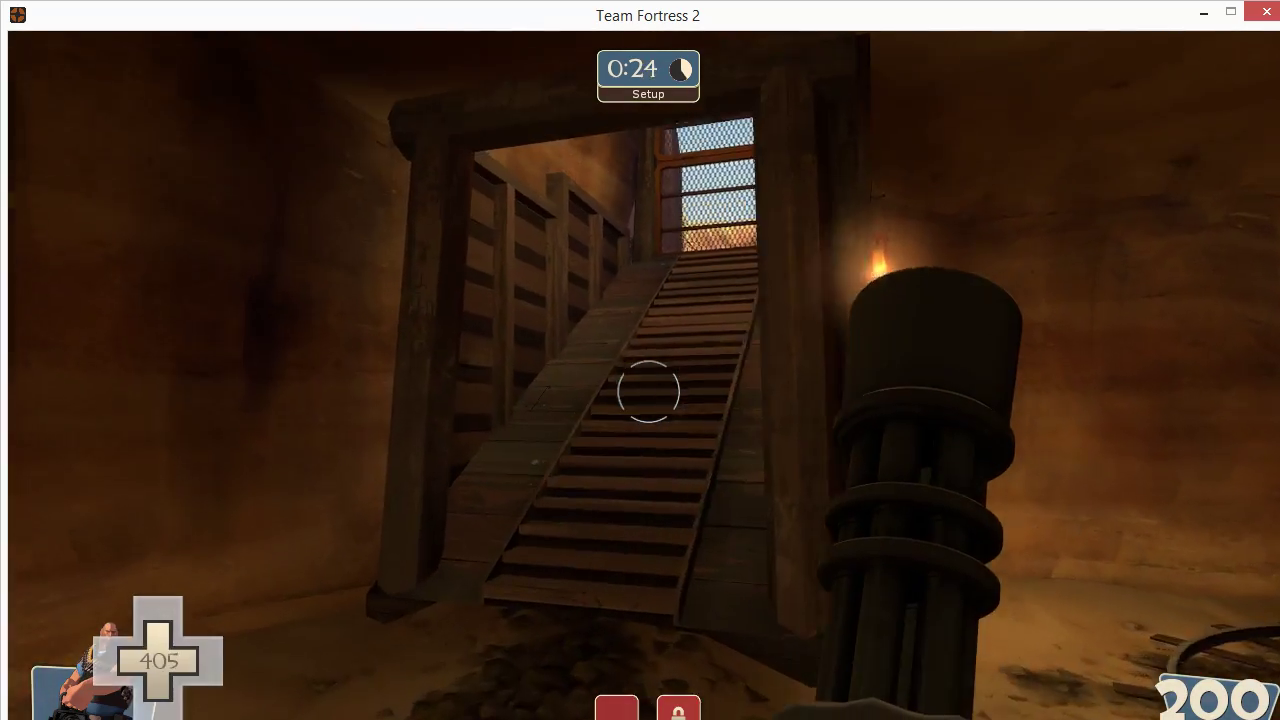
key("w")
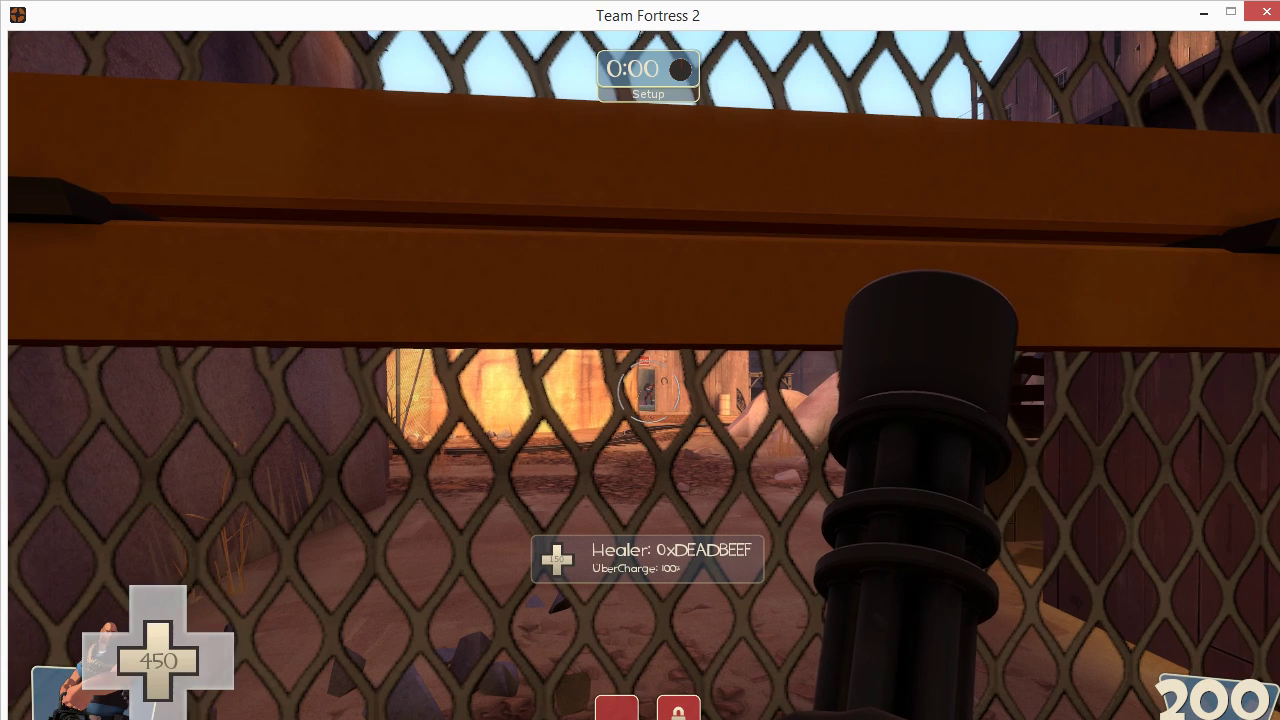
Step: Fire the minigun through the opened gate toward the wooden building until the ammunition is spent, then pause the match
left_click(648, 392)
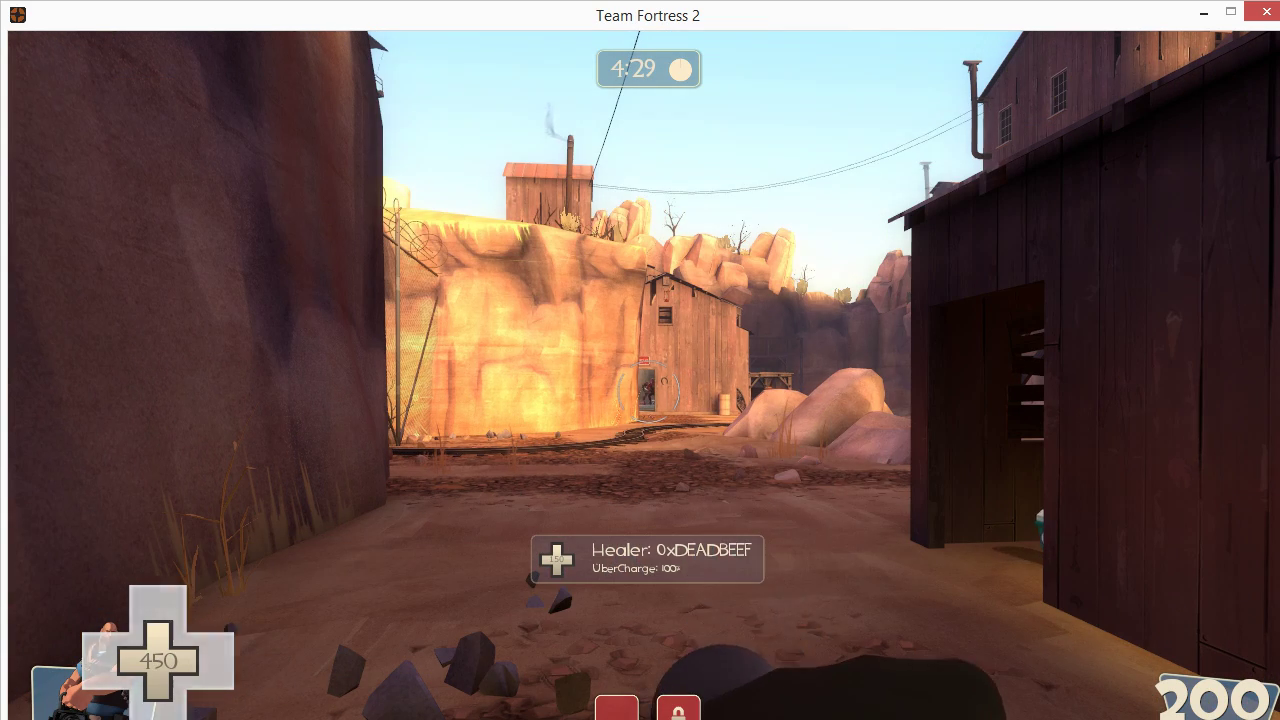
left_click_drag(648, 392, 648, 392)
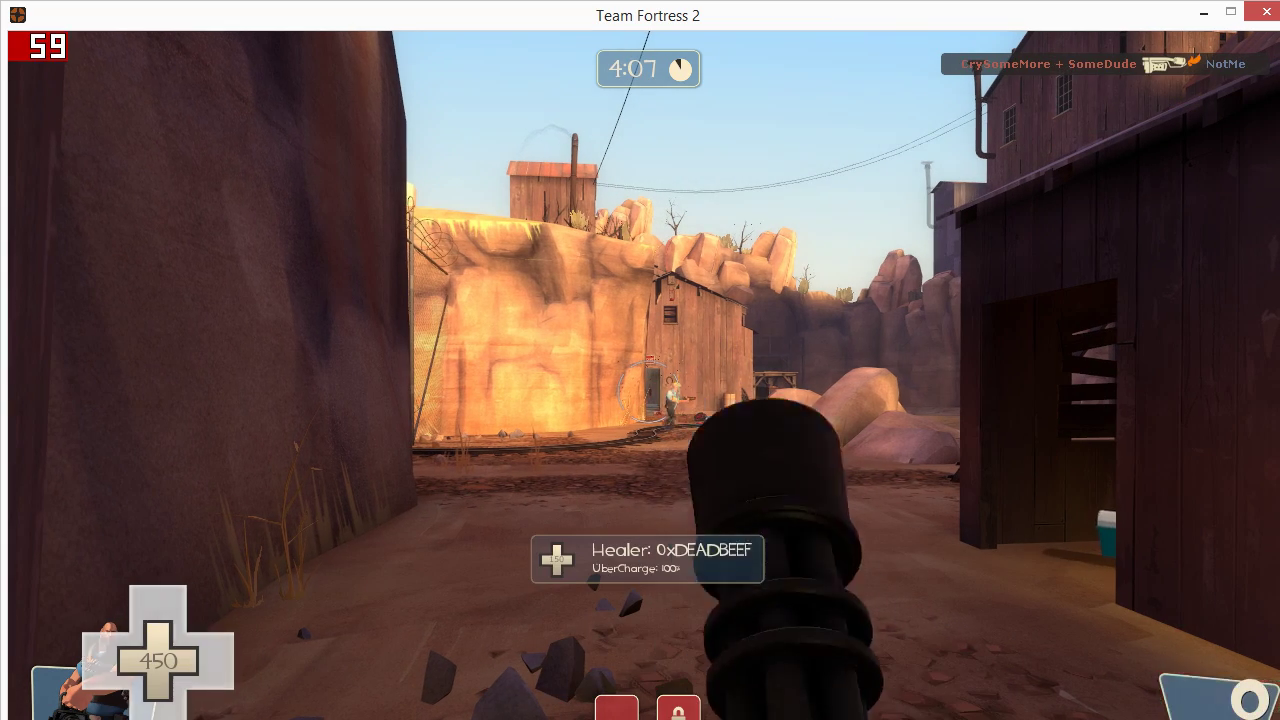
key("2")
key("Escape")
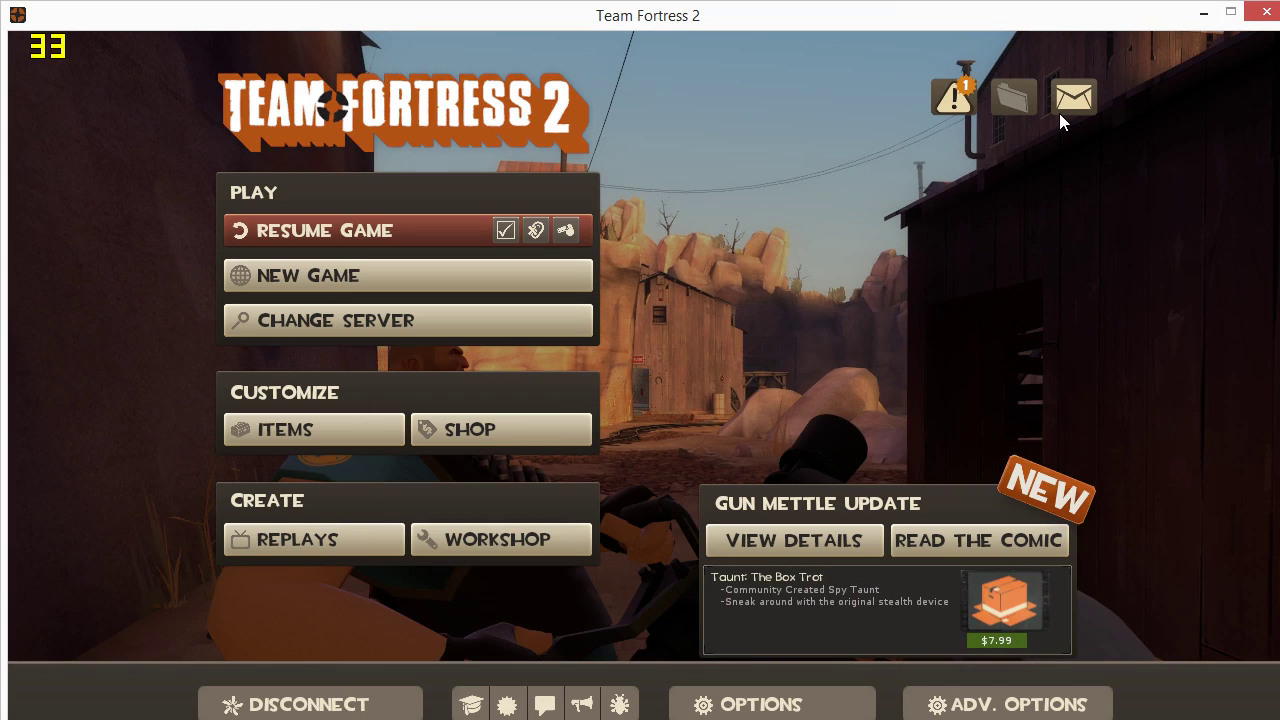
Step: Switch to Fraps, open FRAPSLOG from its benchmark folder, and widen the log window to read the frame rate results
key("alt+Tab")
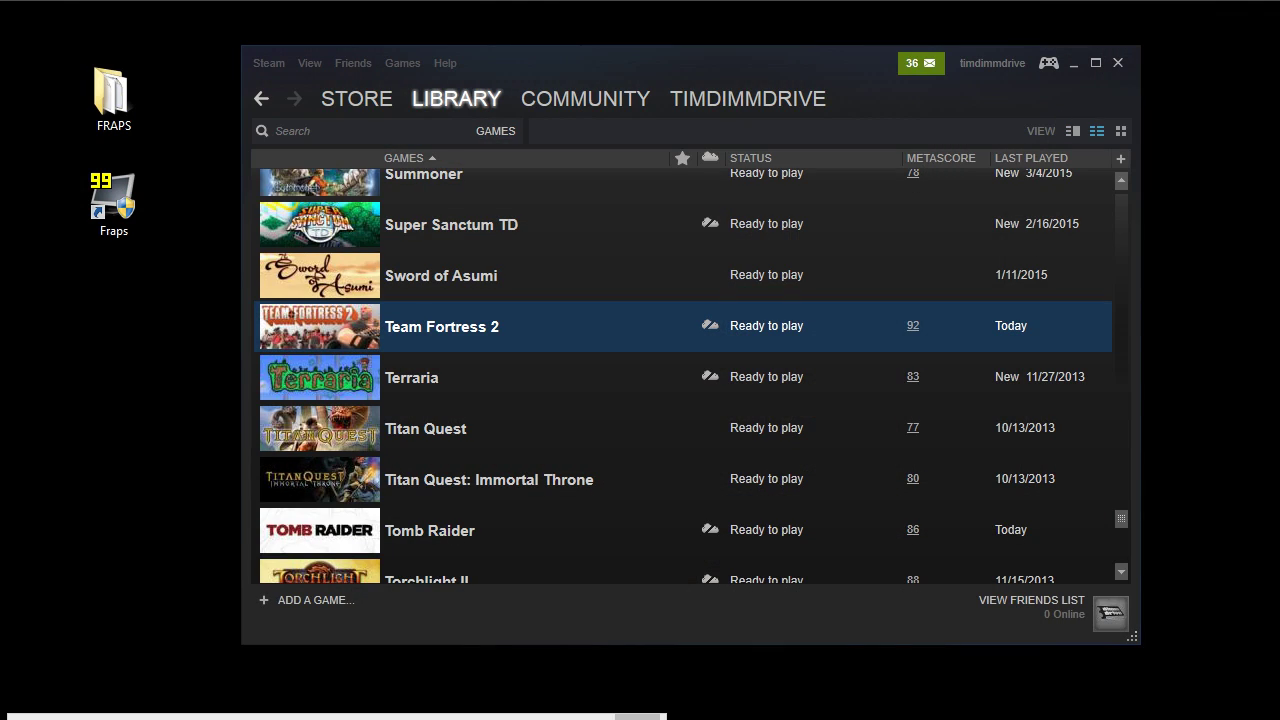
key("alt+Tab")
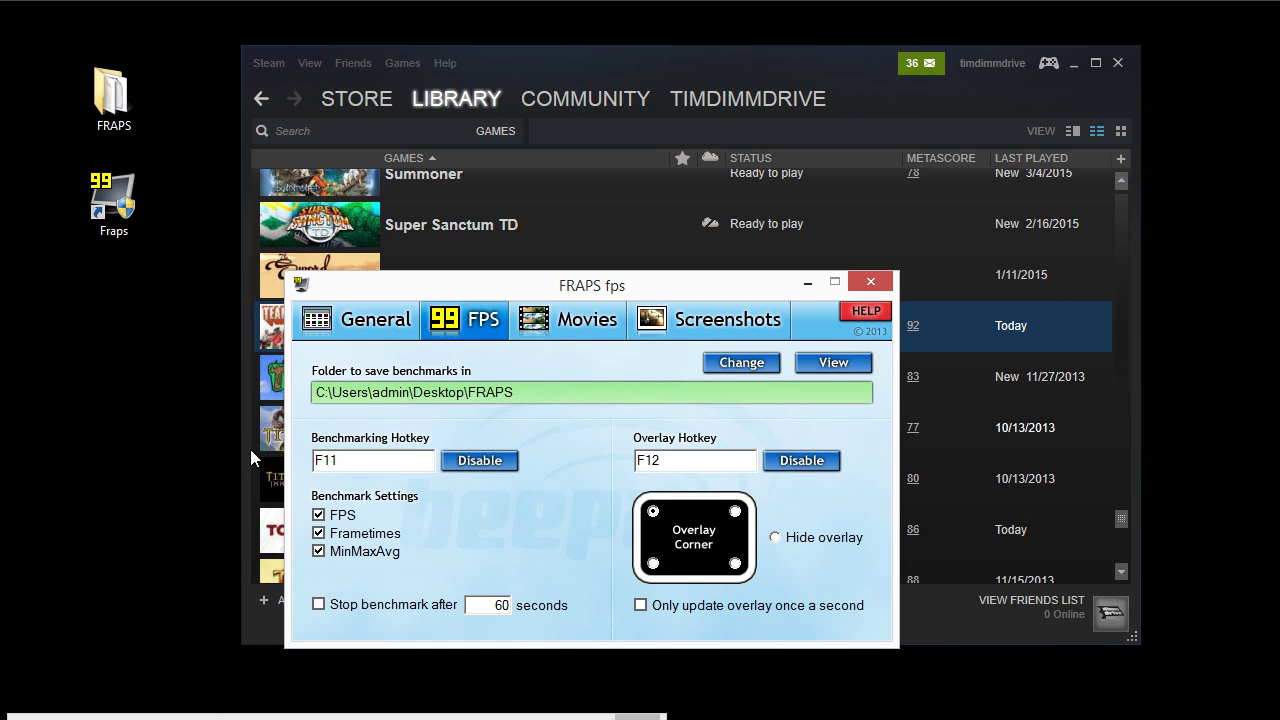
left_click(854, 365)
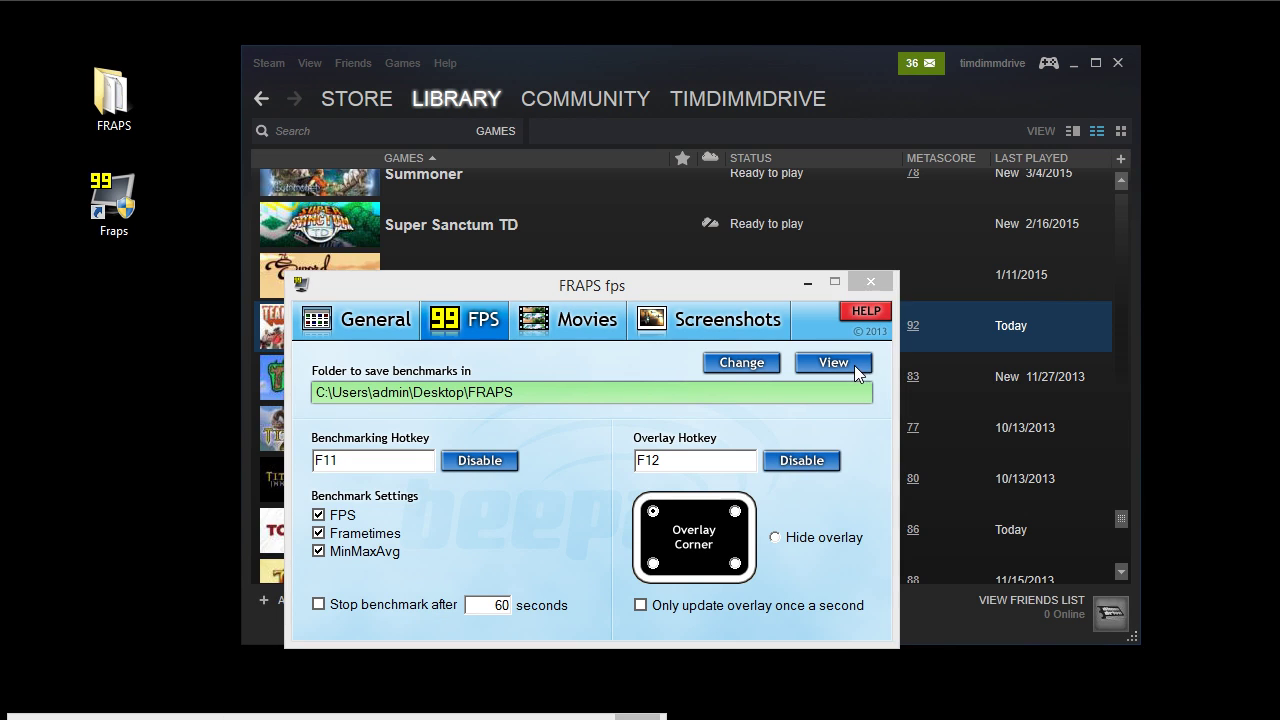
left_click_drag(673, 406, 646, 378)
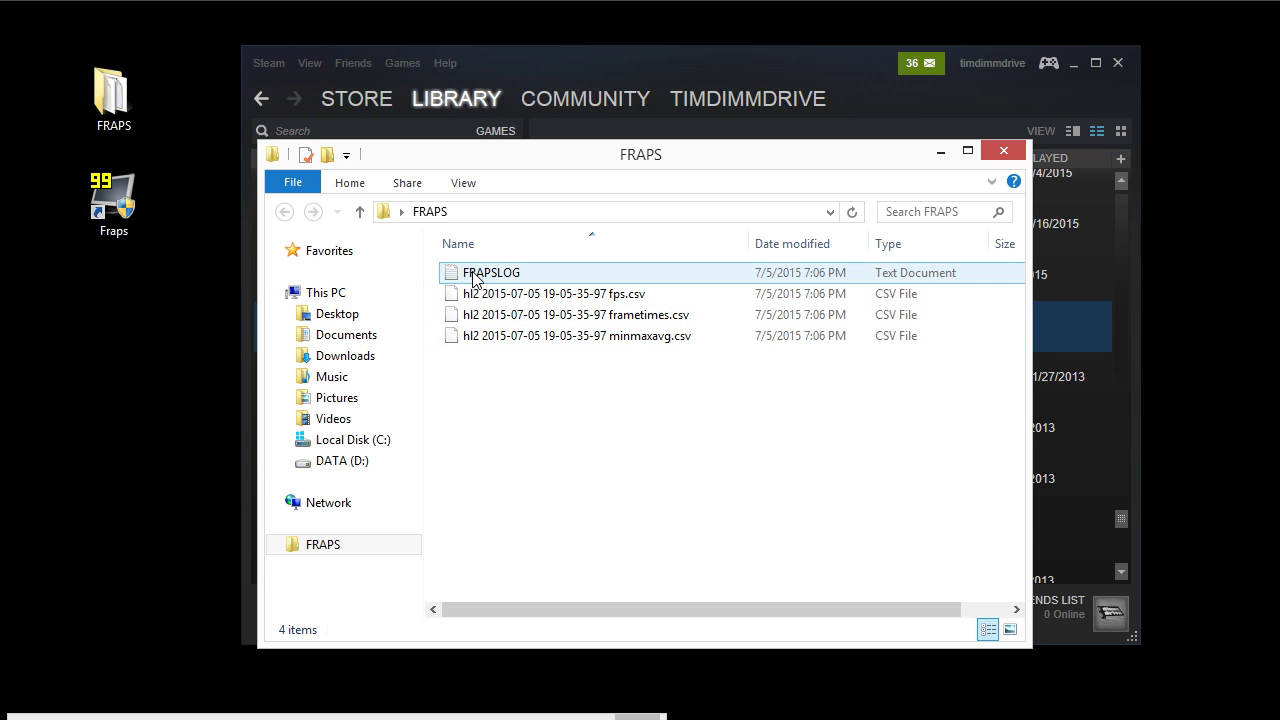
double_click(492, 283)
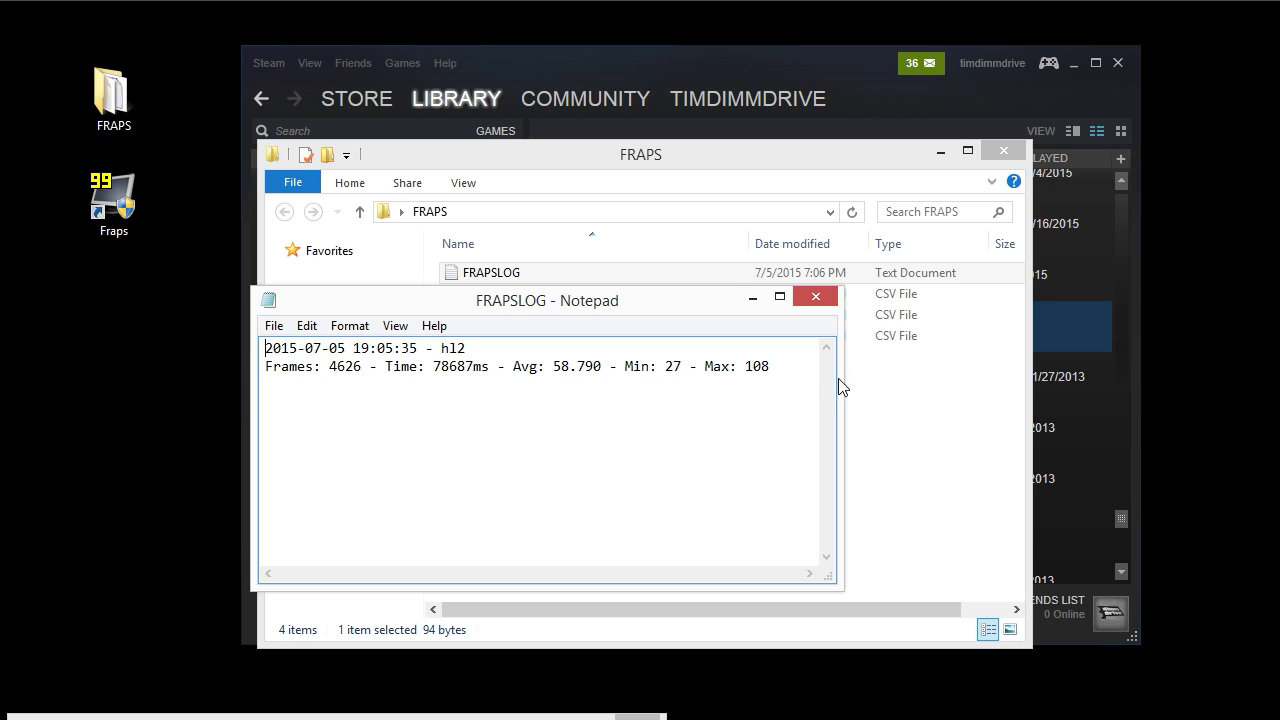
left_click_drag(843, 381, 1024, 375)
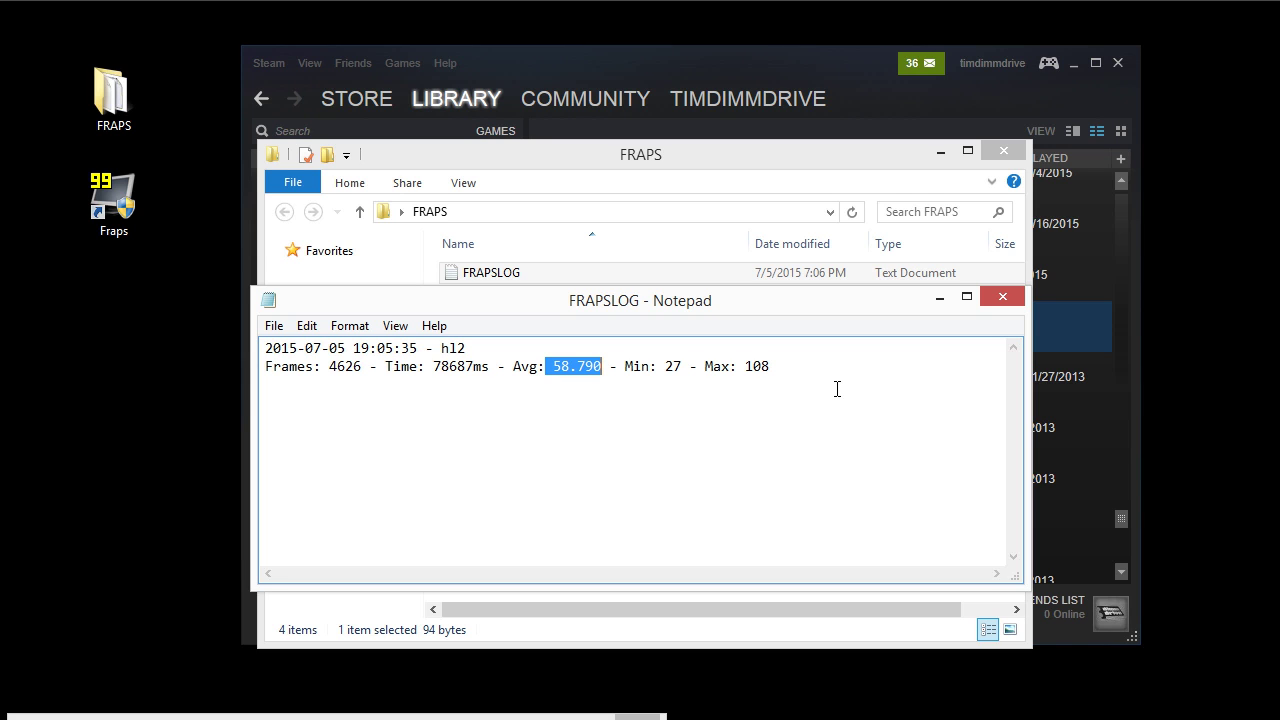
Step: Close the benchmark log and its folder, and minimize the Fraps and Steam windows
left_click(1002, 296)
left_click(1003, 151)
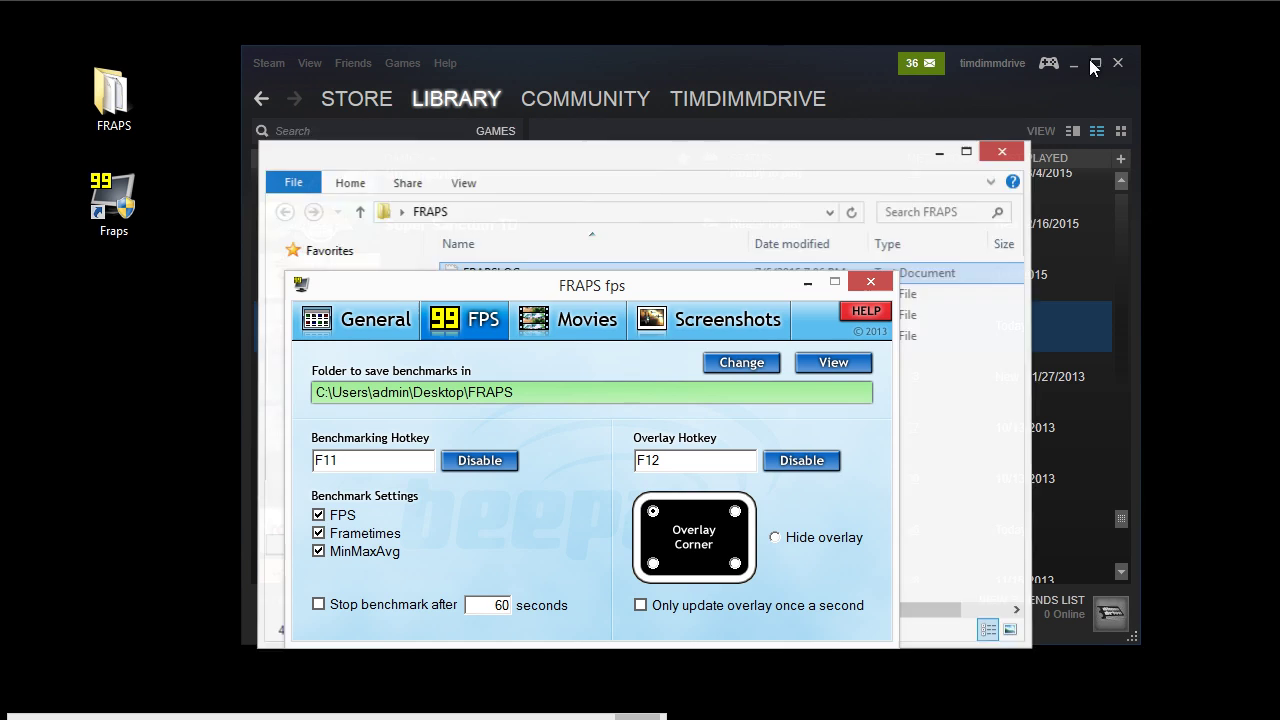
left_click(808, 282)
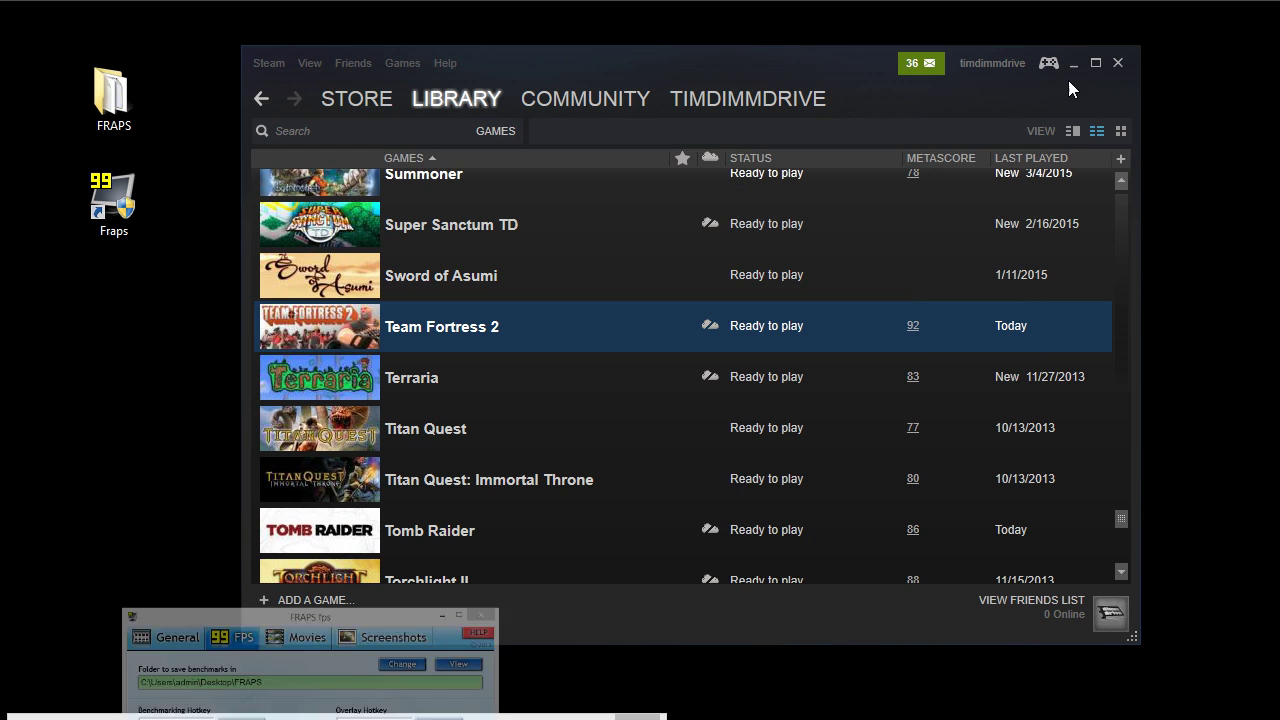
left_click(1072, 62)
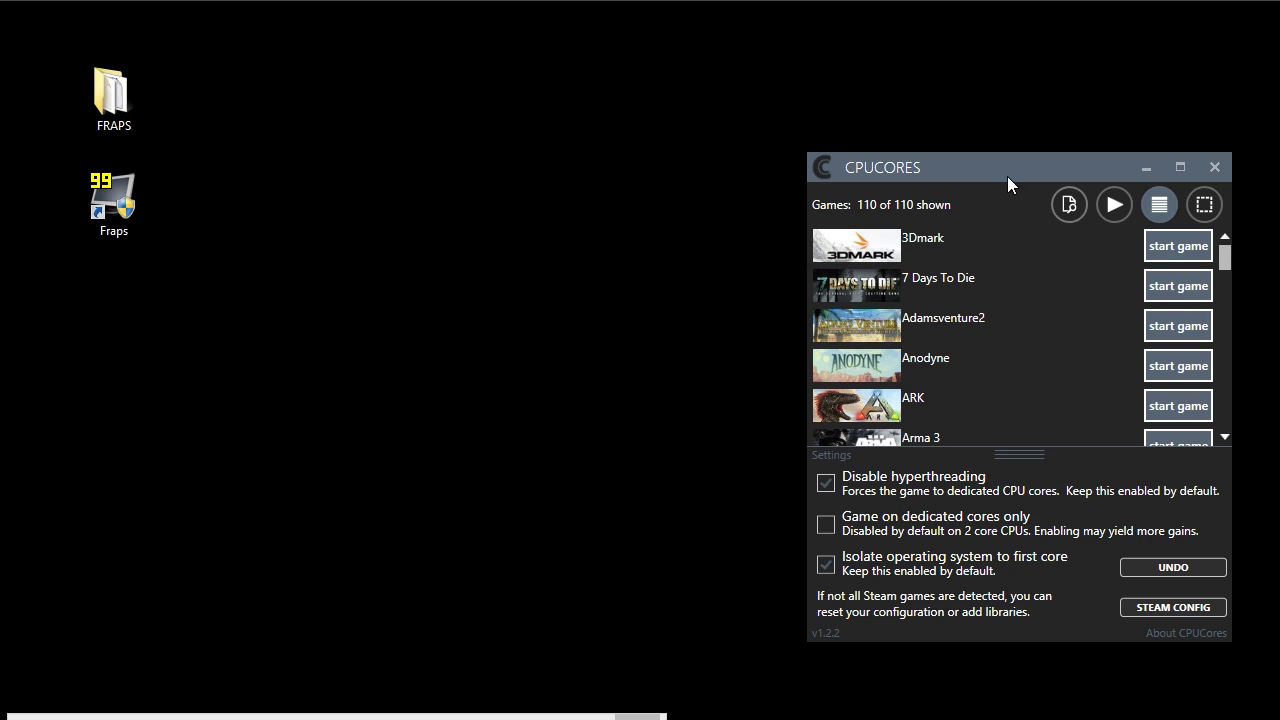
Step: Filter the CPUCores game list by "team" and start Team Fortress 2 from it
left_click_drag(1007, 176, 615, 101)
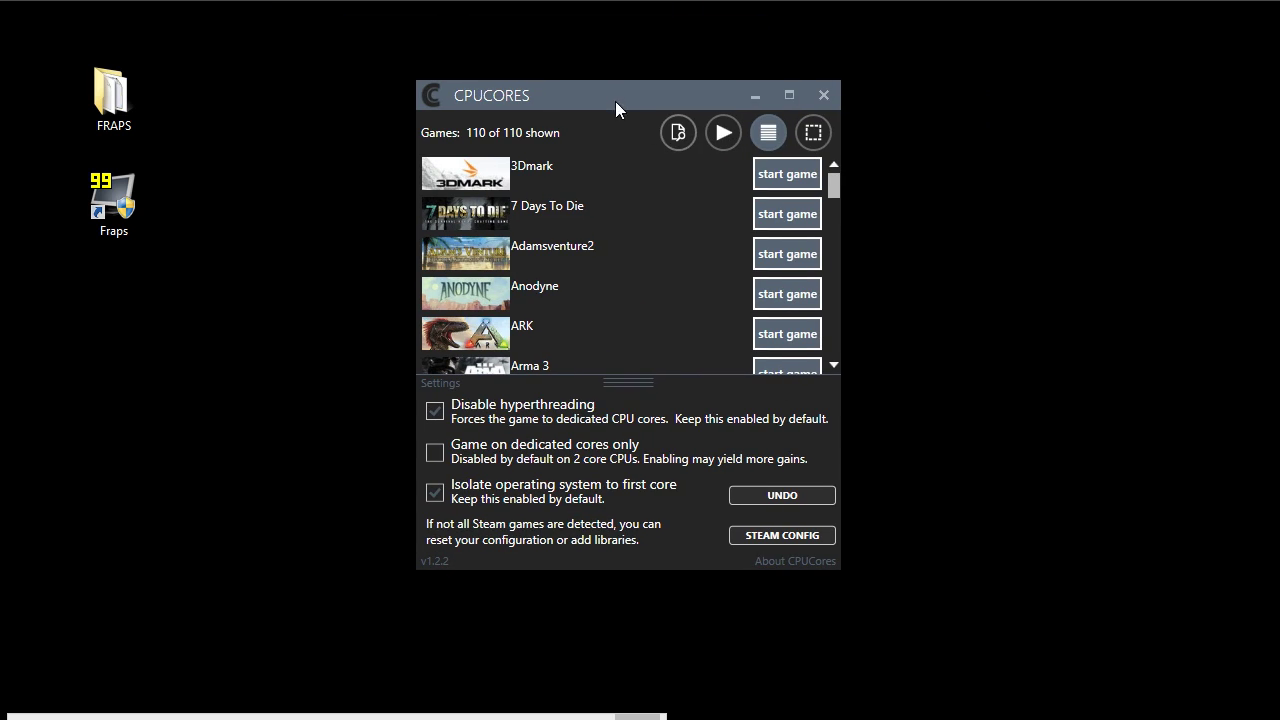
left_click(677, 132)
type("team")
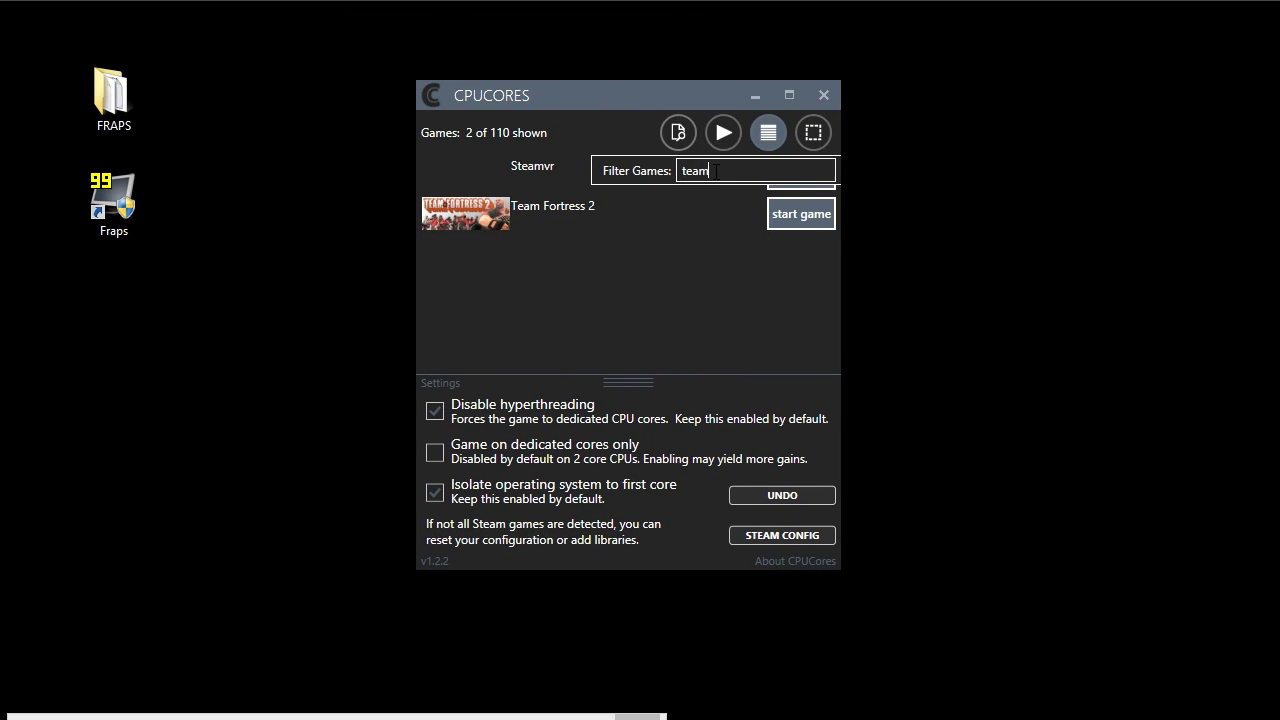
left_click(677, 132)
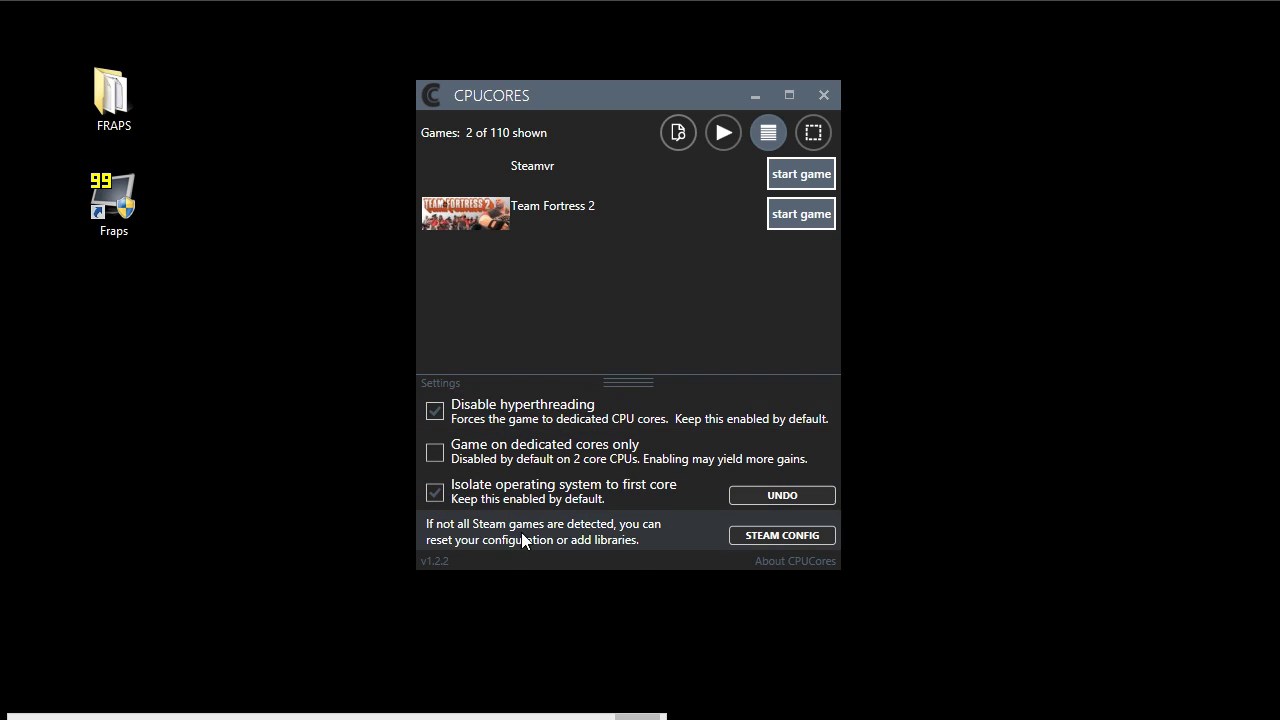
left_click(818, 218)
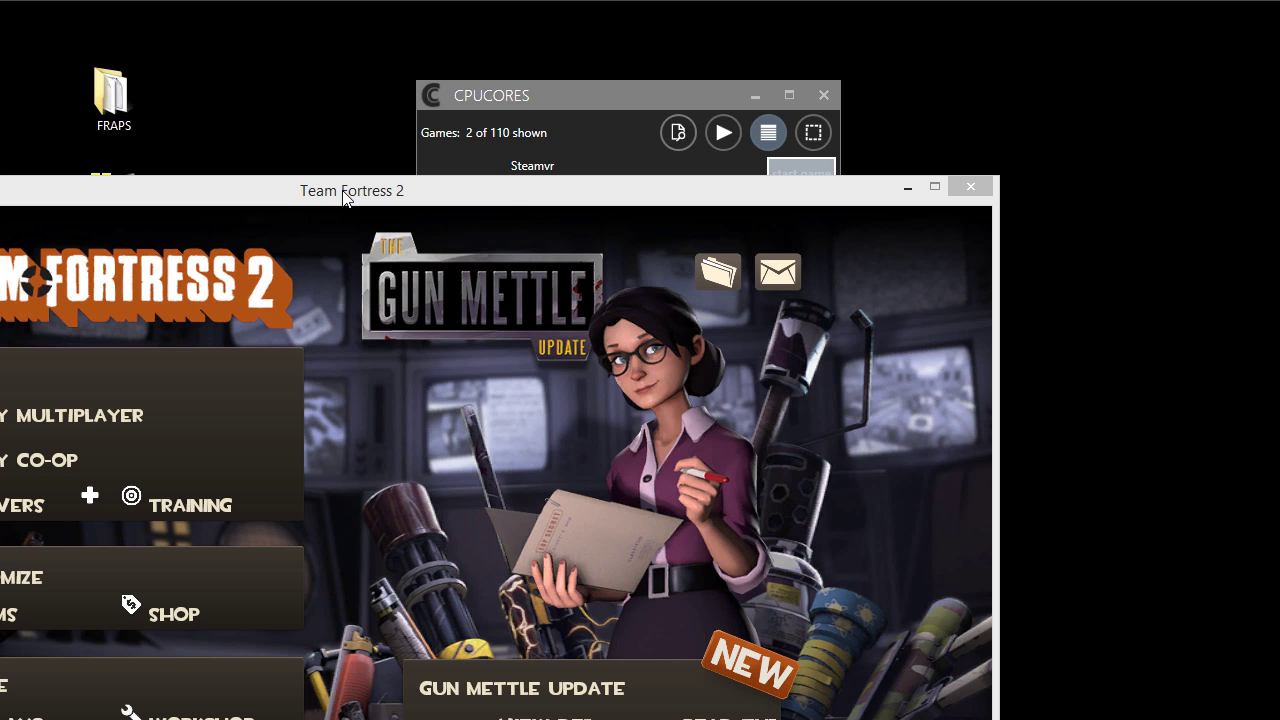
Step: Move the game window fully into view and start an offline practice match in Control Points mode
left_click_drag(343, 197, 625, 2)
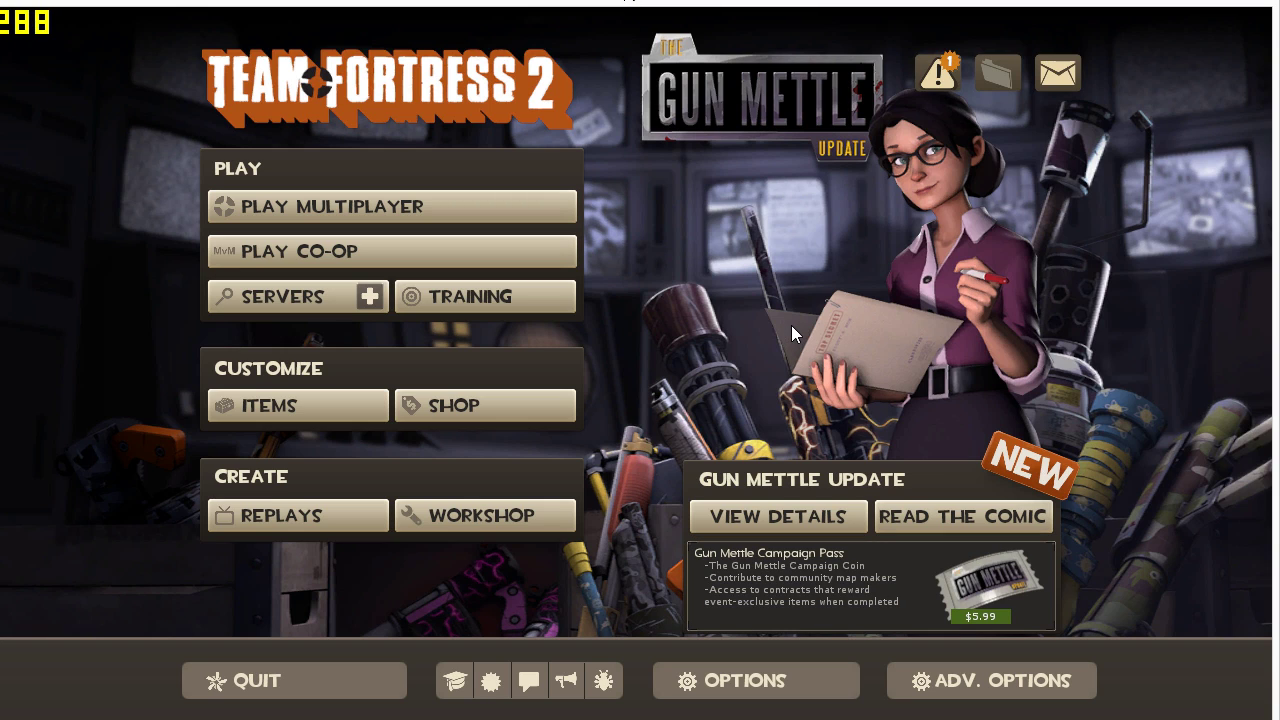
left_click(504, 298)
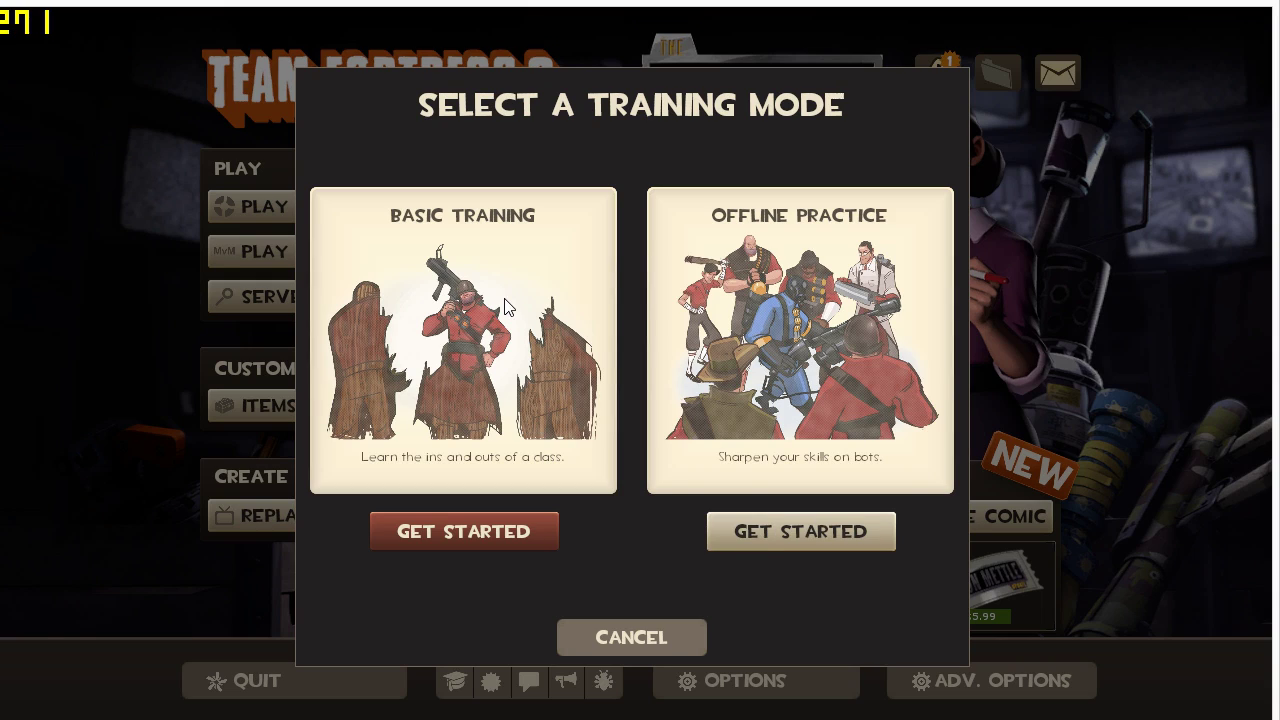
left_click(845, 534)
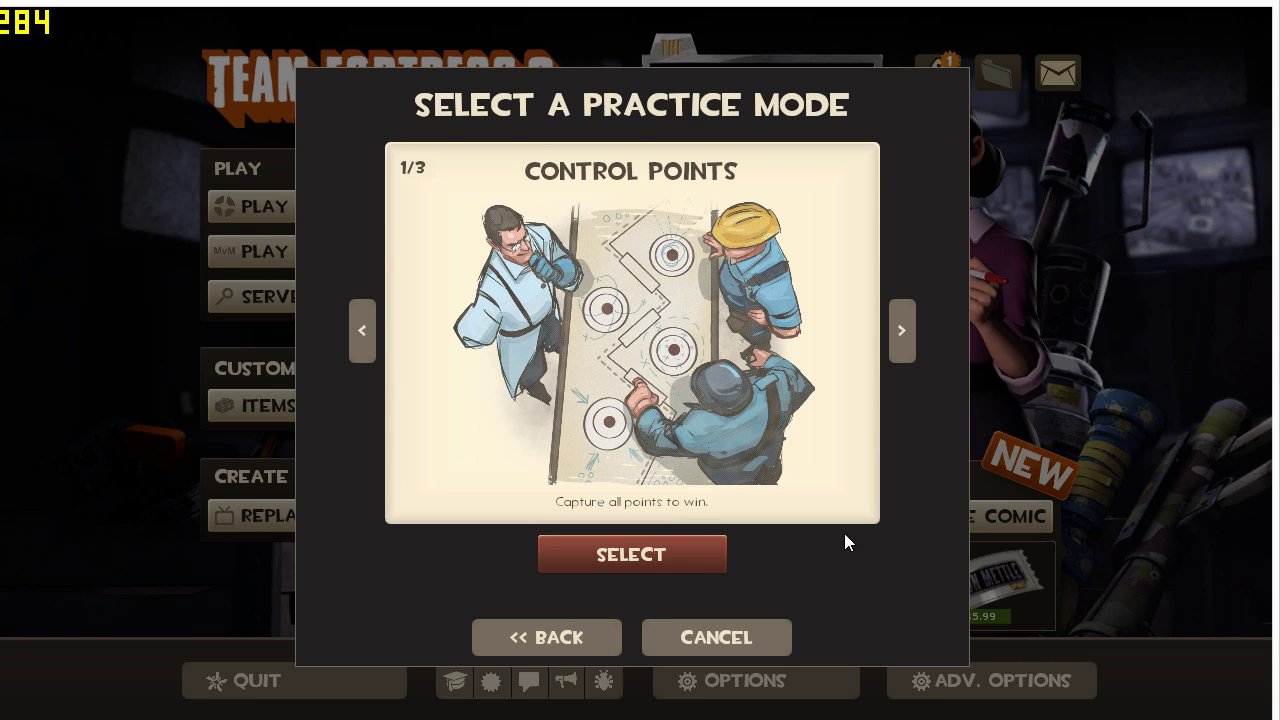
left_click(640, 555)
left_click(680, 551)
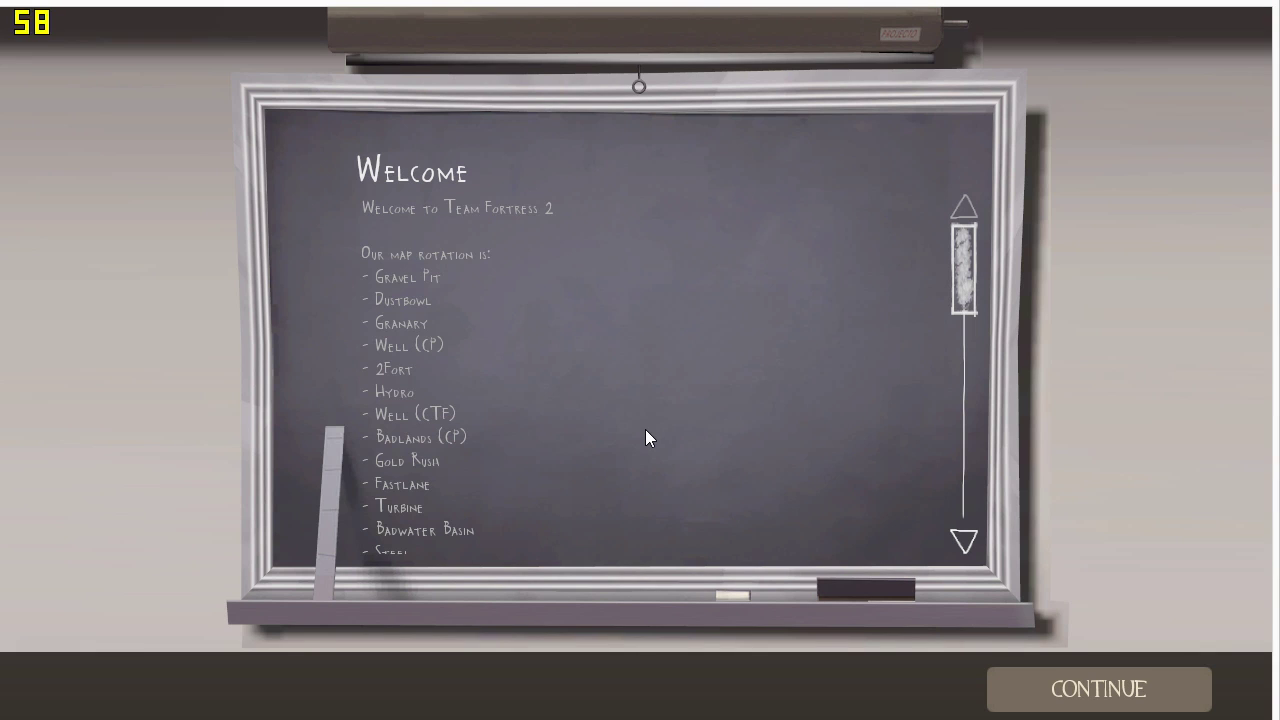
Step: Dismiss the welcome board, join the BLU team and choose the Heavy class
left_click(1100, 697)
left_click(1086, 686)
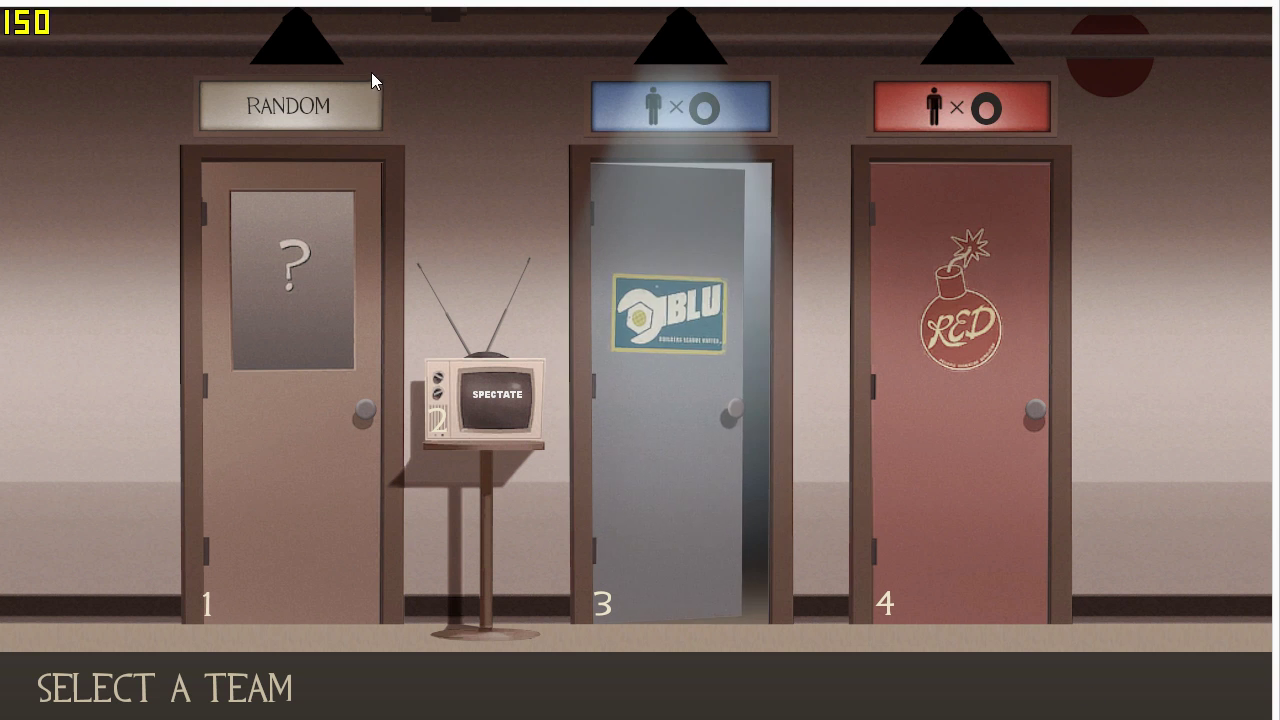
left_click(633, 367)
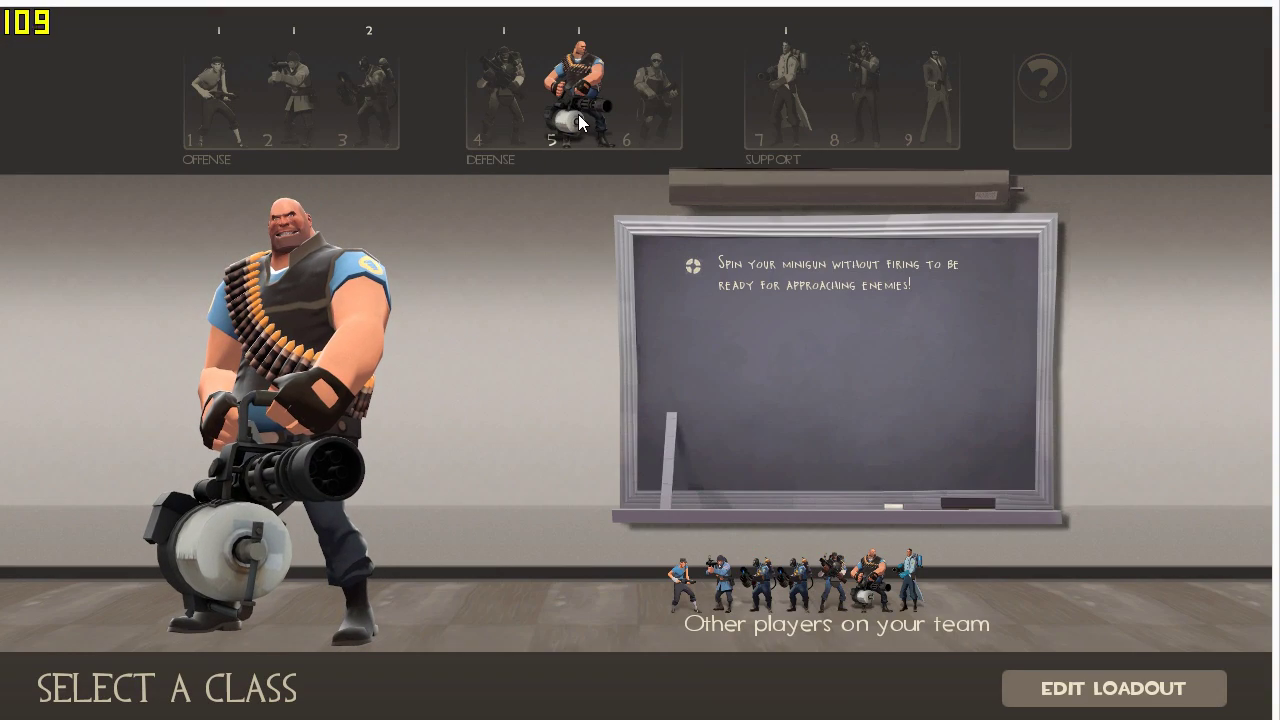
left_click(578, 114)
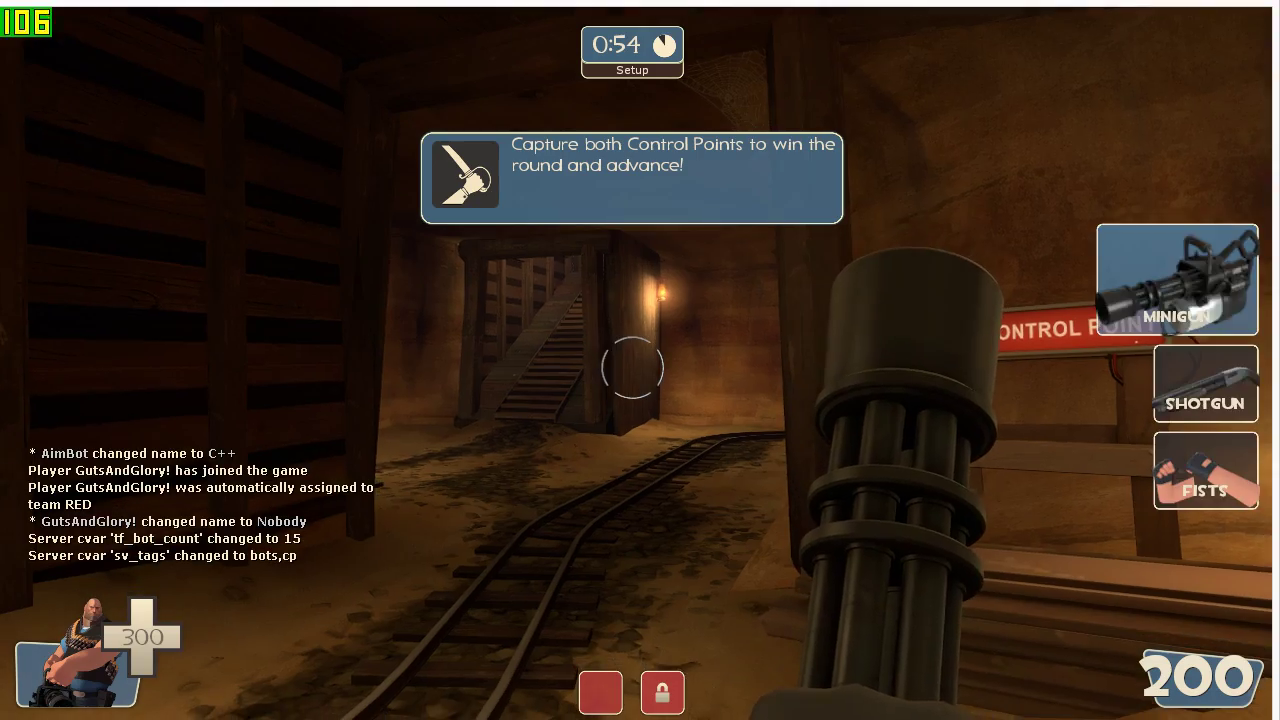
Step: Walk the Heavy through the mine and up the wooden ramp to the closed setup gate
scroll(632, 367, "down", 2)
key("w")
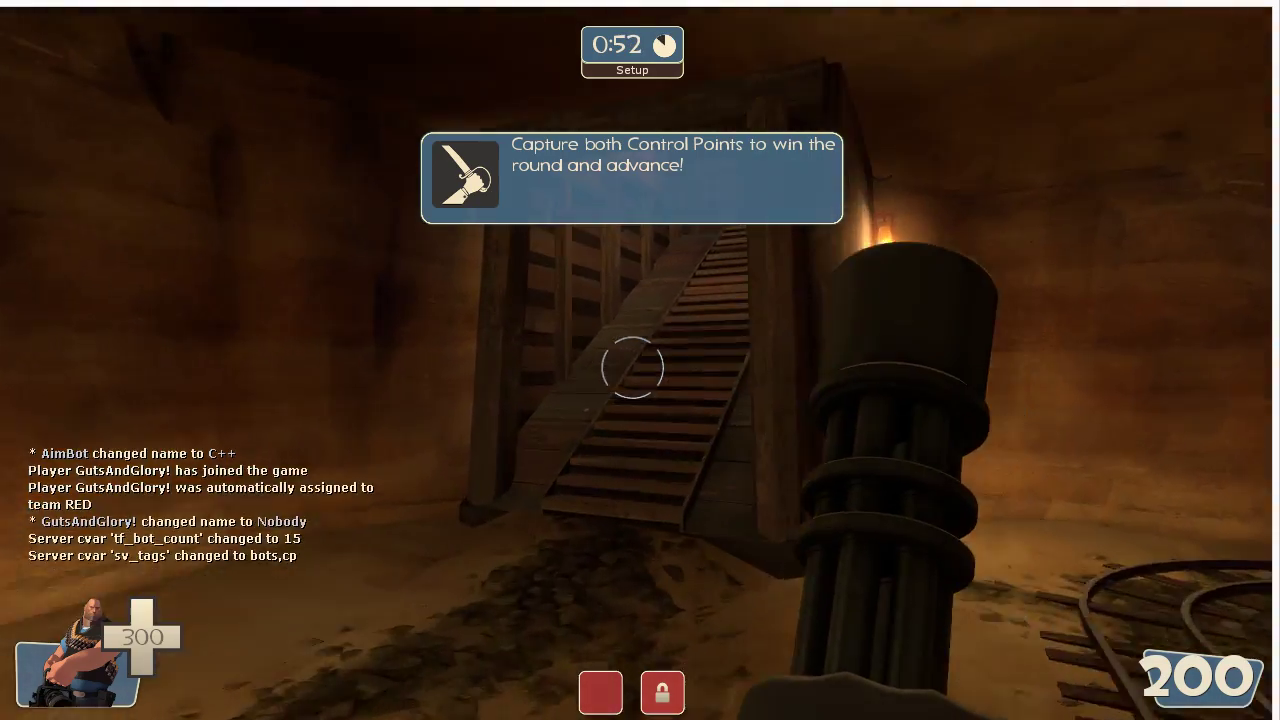
key("w")
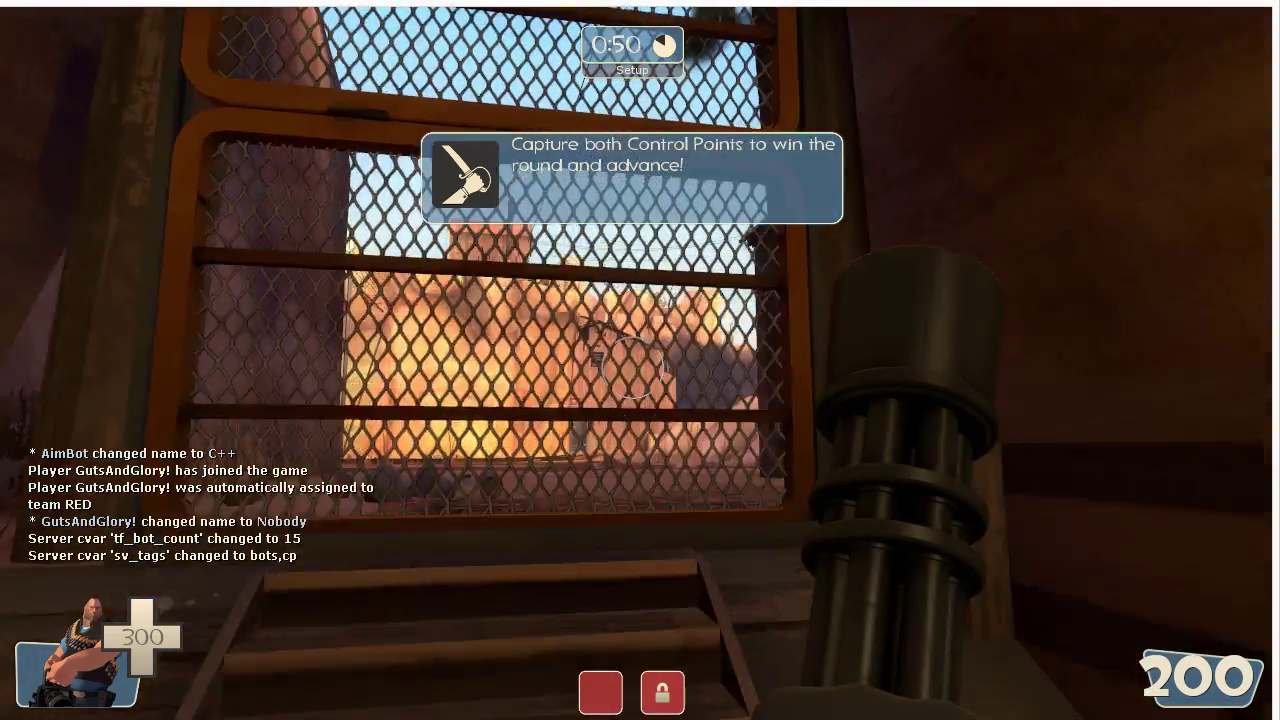
Step: Return down into the mine, follow the rails past the teammates to the boarded dead end, and turn back toward the ramp
key("w")
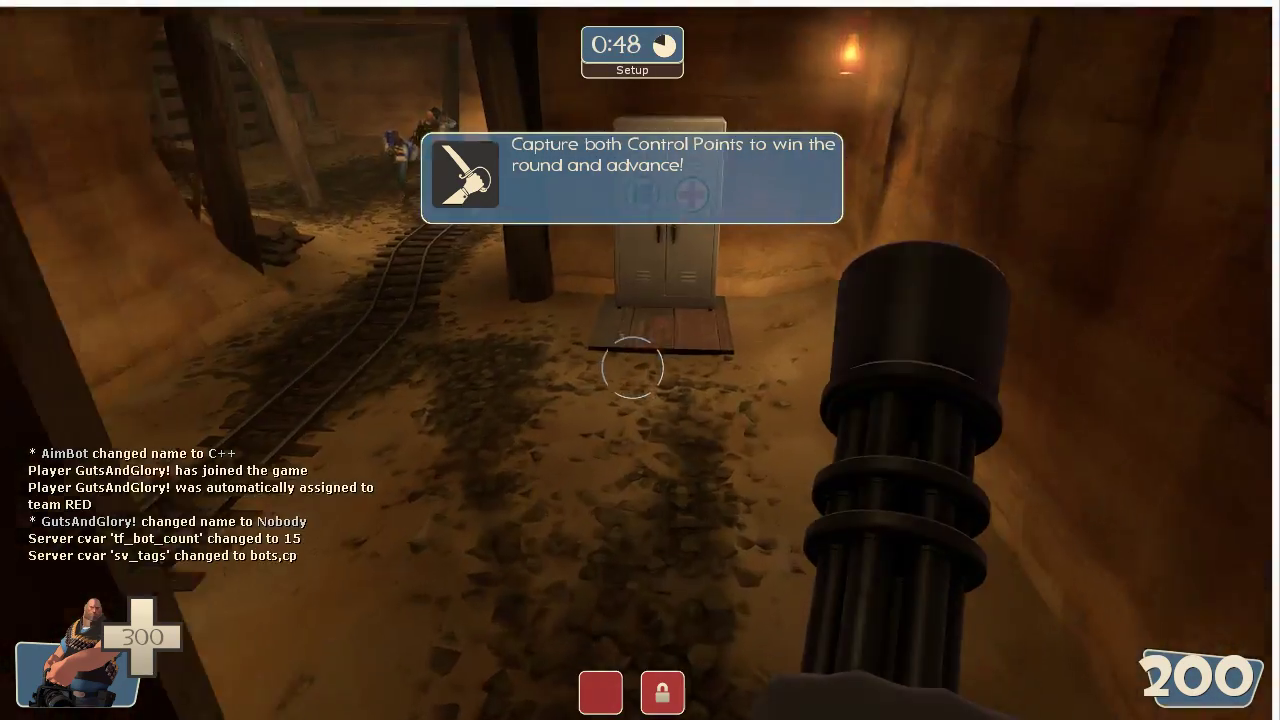
key("w")
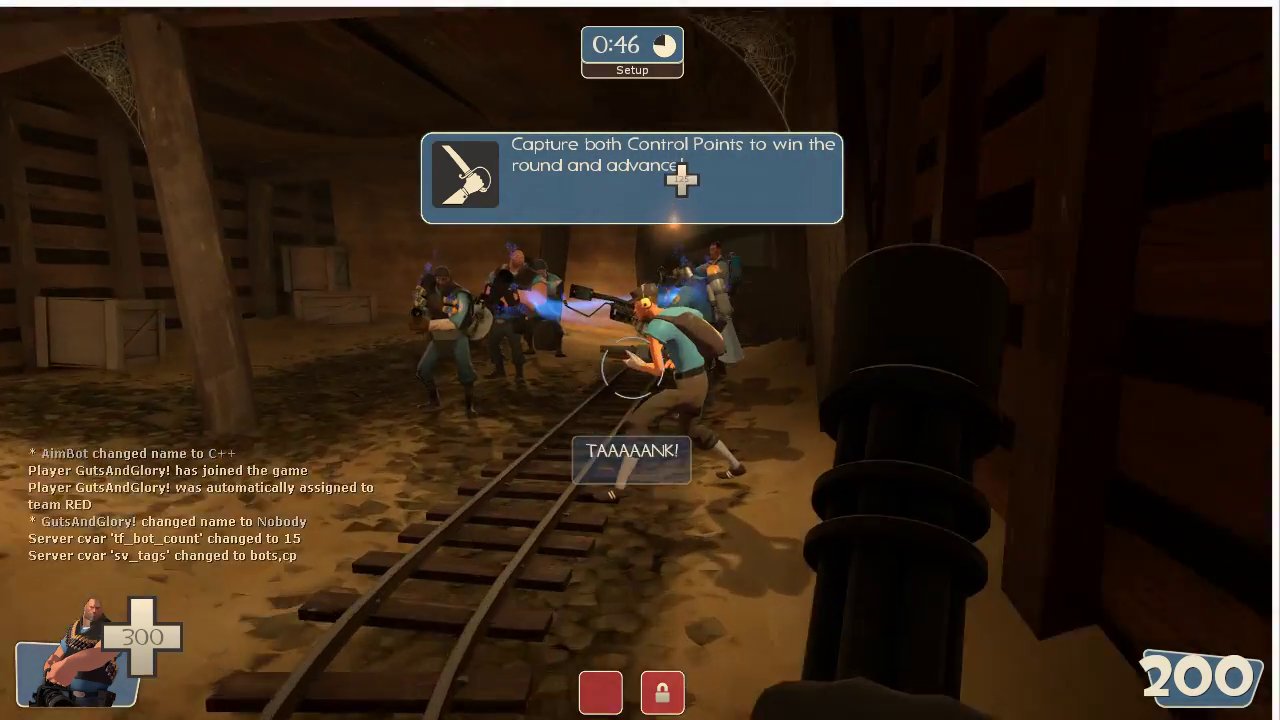
key("w")
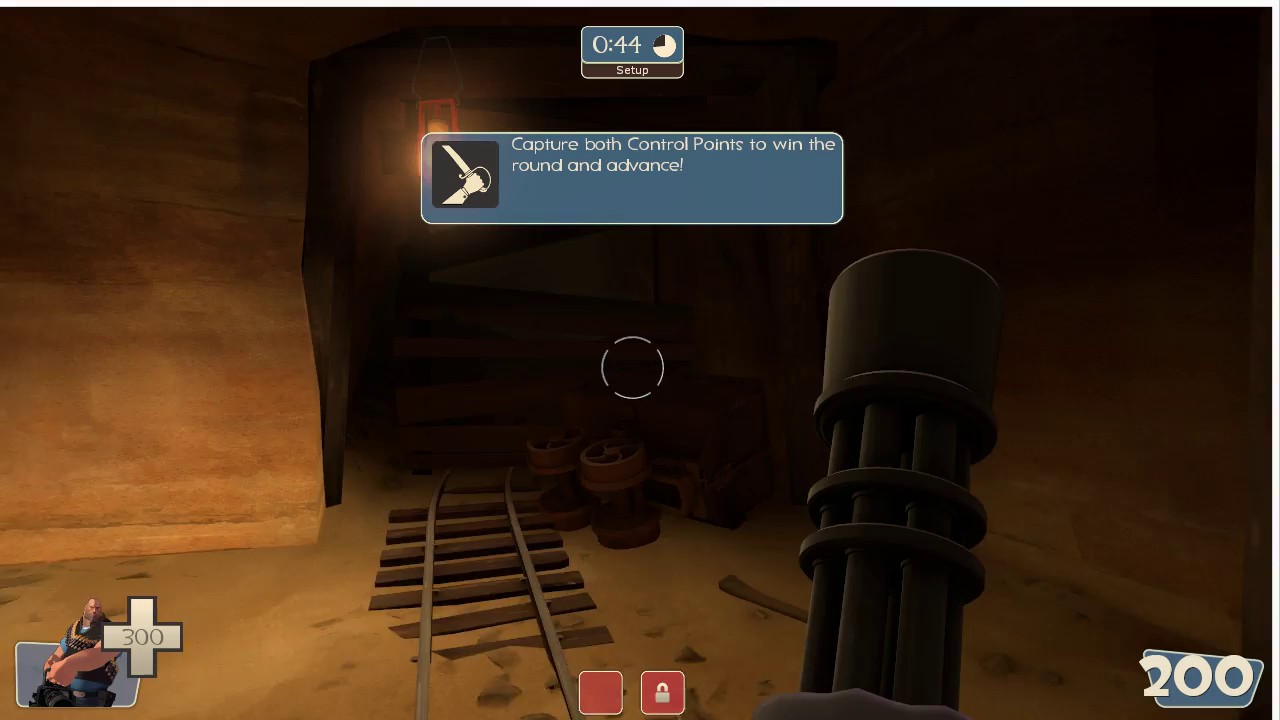
key("w")
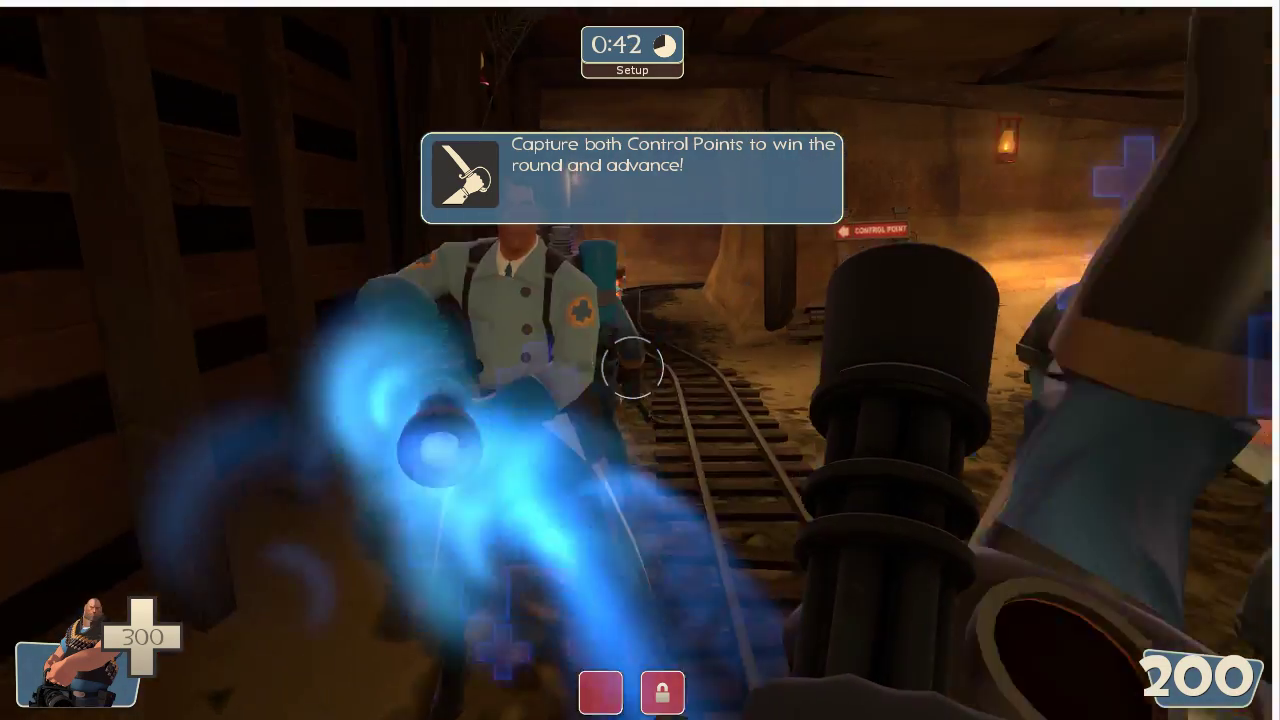
key("w")
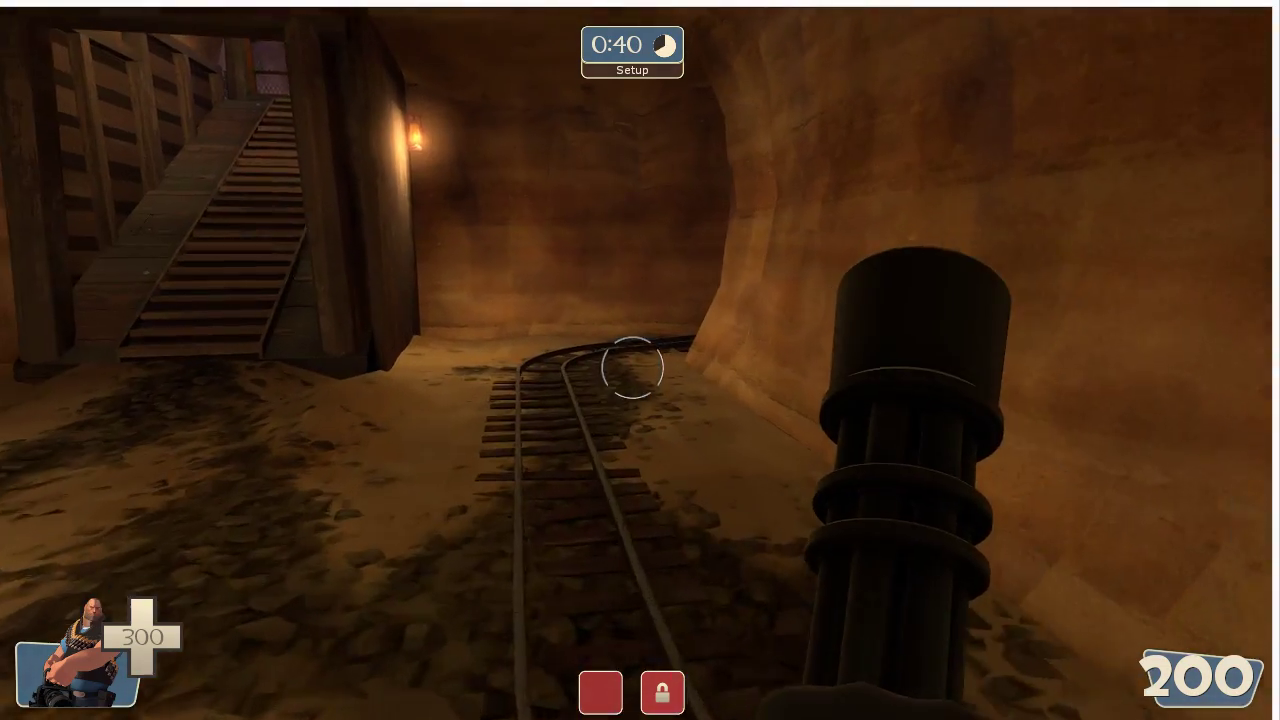
Step: Walk another lap along the rails among the teammates, then climb the ramp to the setup gate
key("w")
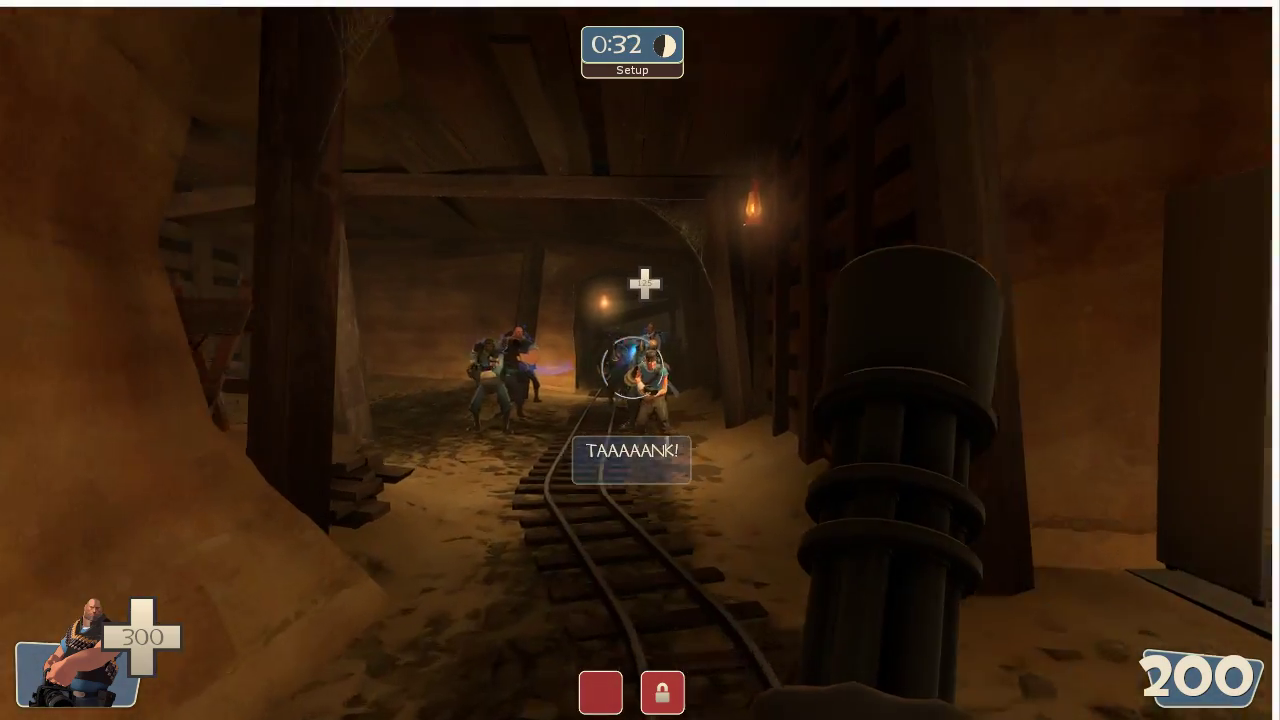
key("w")
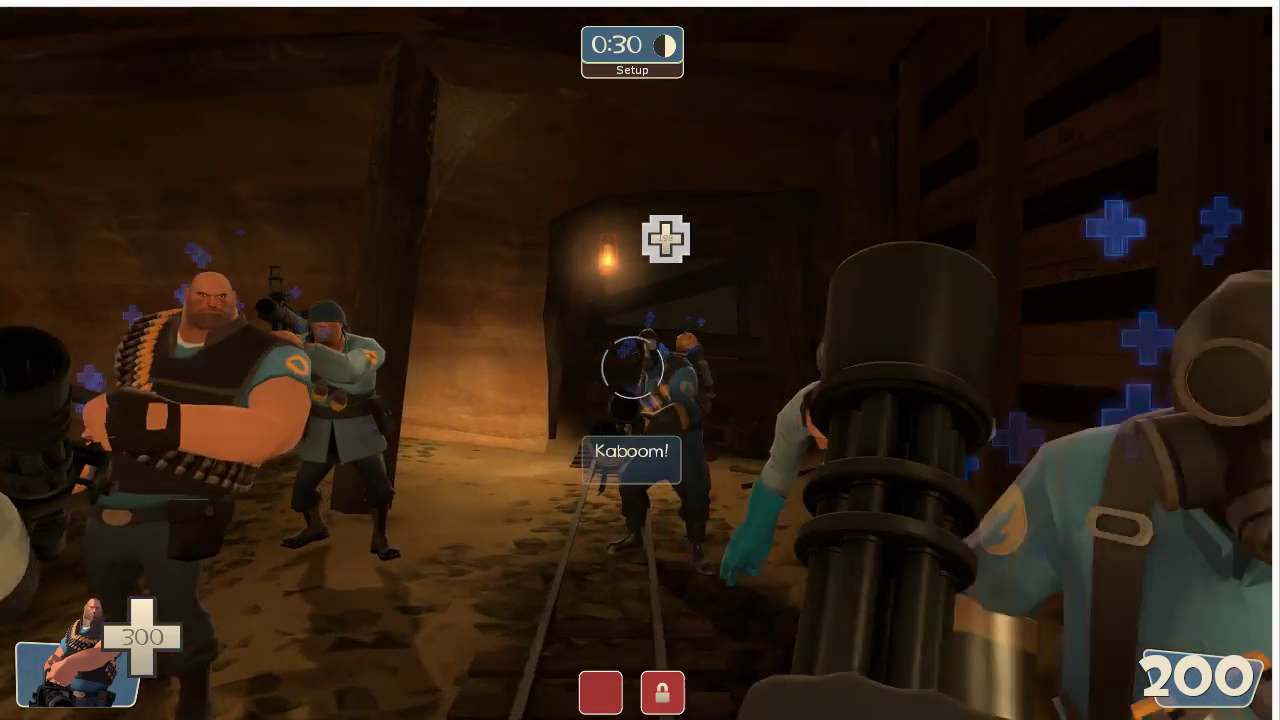
key("w")
key("w")
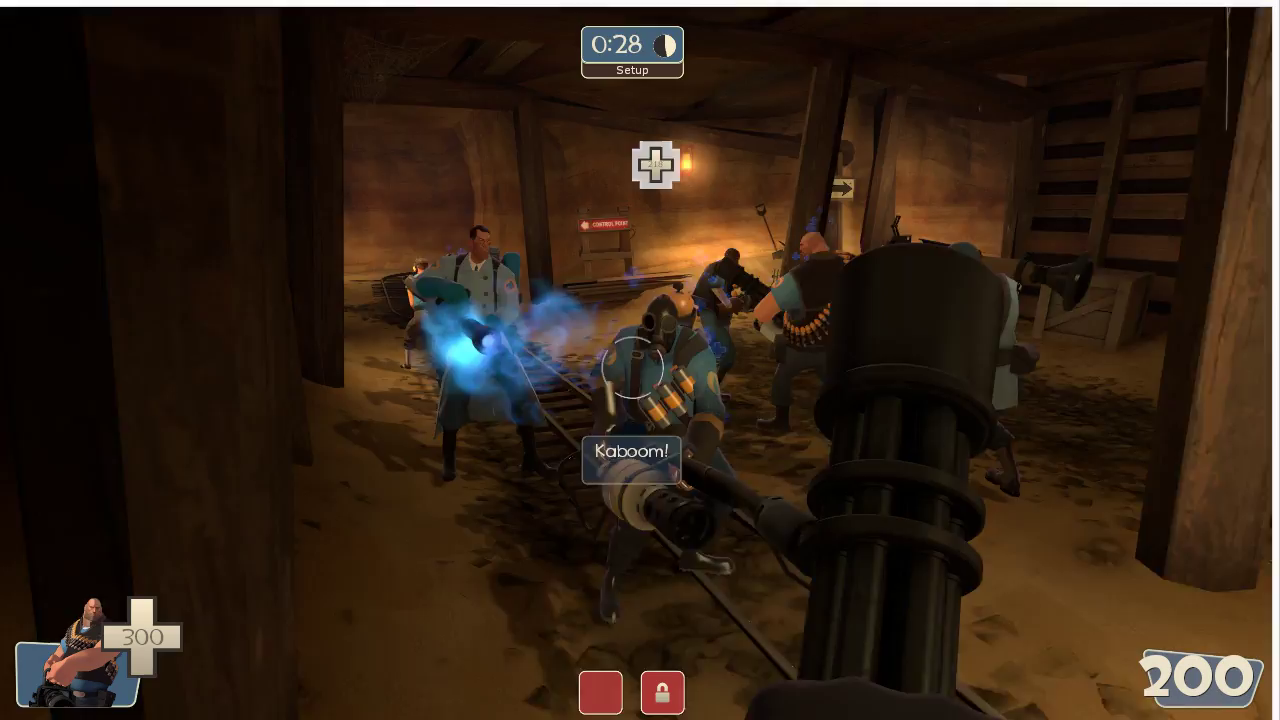
key("w")
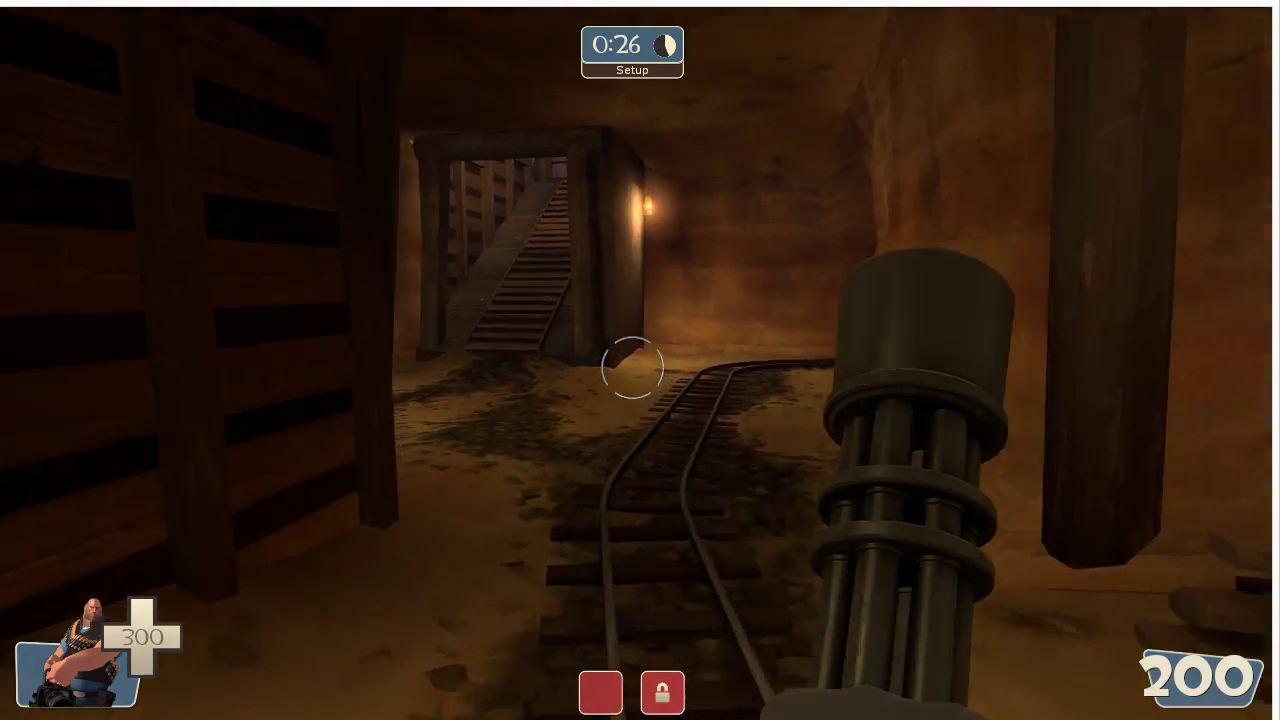
key("w")
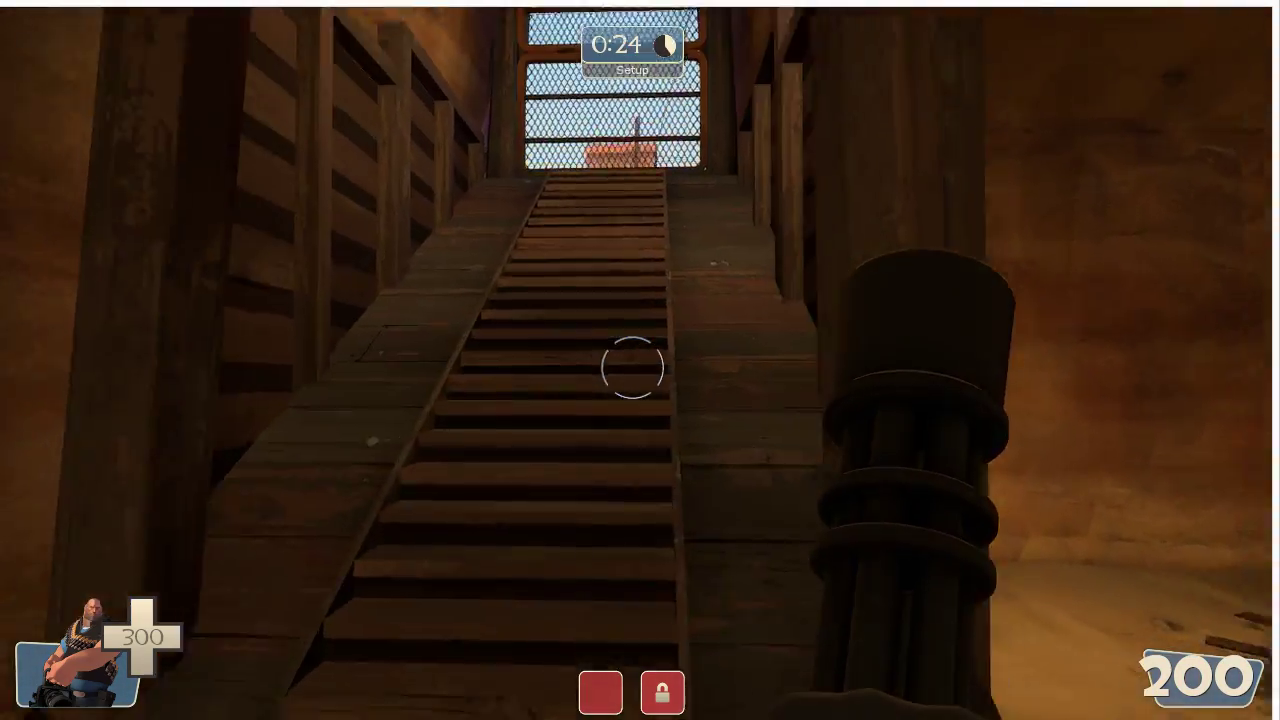
key("w")
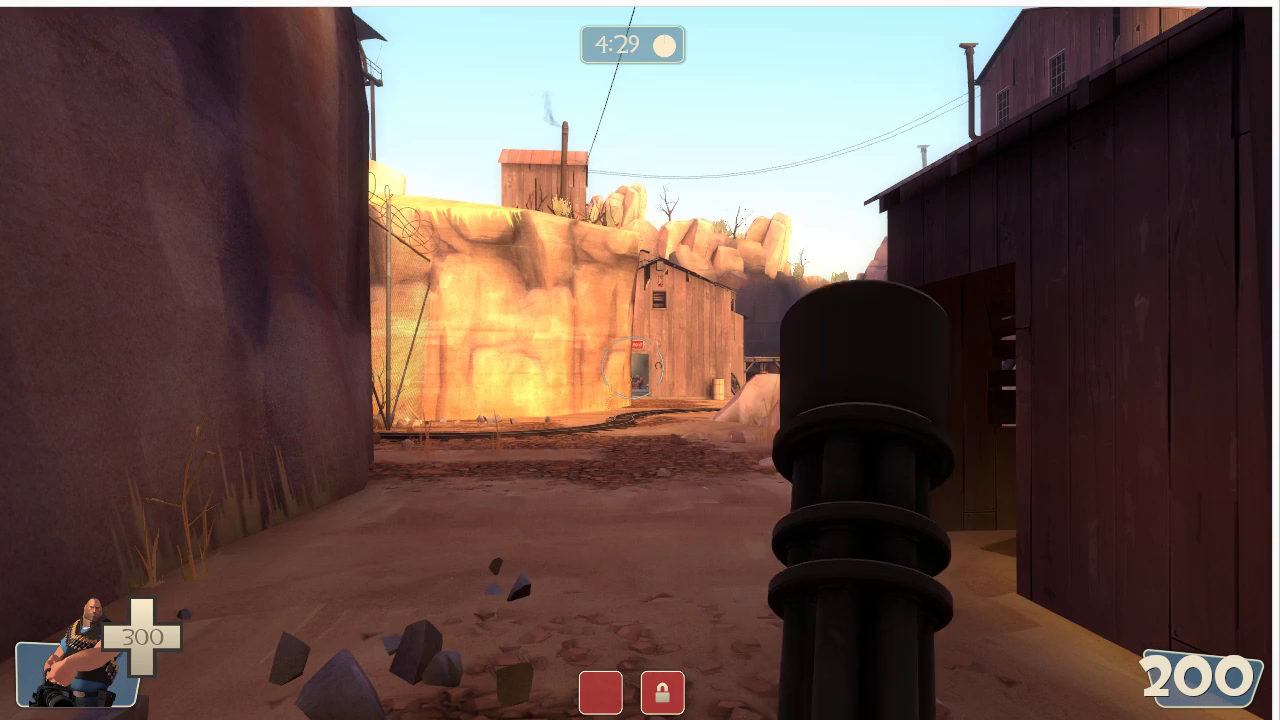
Step: Fire the minigun toward the distant wooden building until the ammunition is nearly spent, switch to the shotgun, and leave the match
left_click(640, 360)
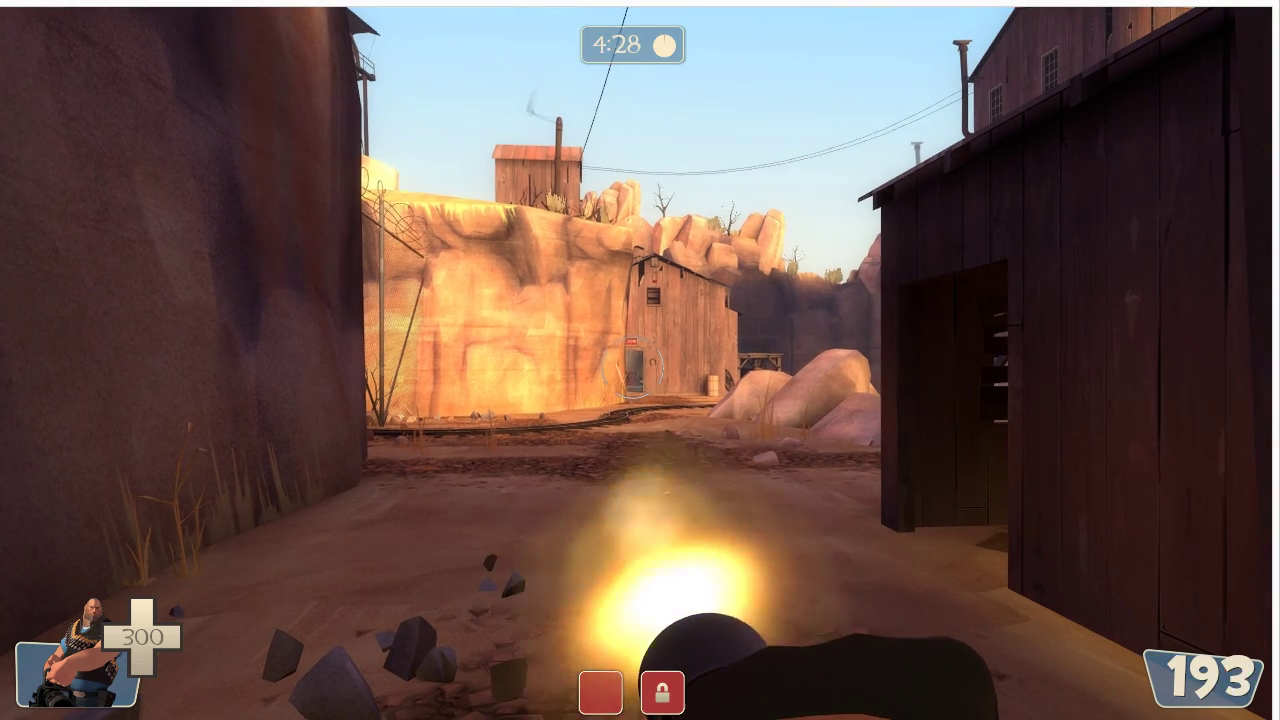
left_click_drag(632, 366, 632, 366)
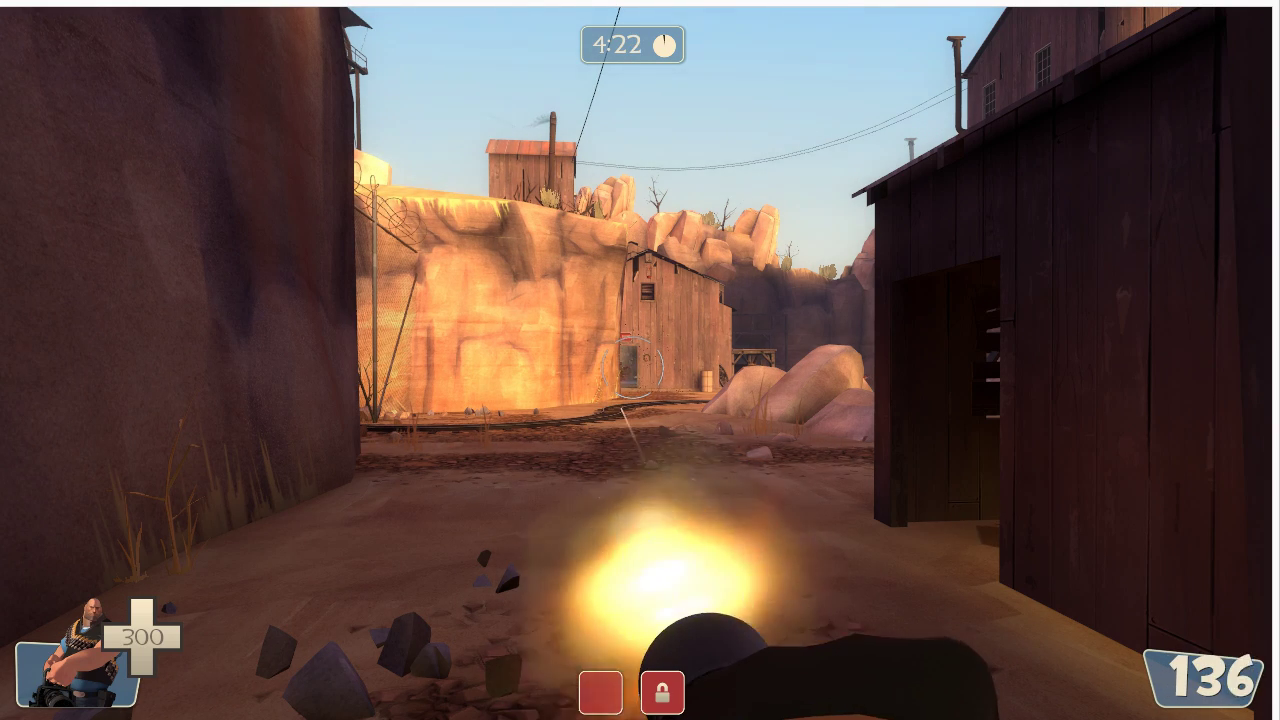
left_click_drag(632, 366, 632, 366)
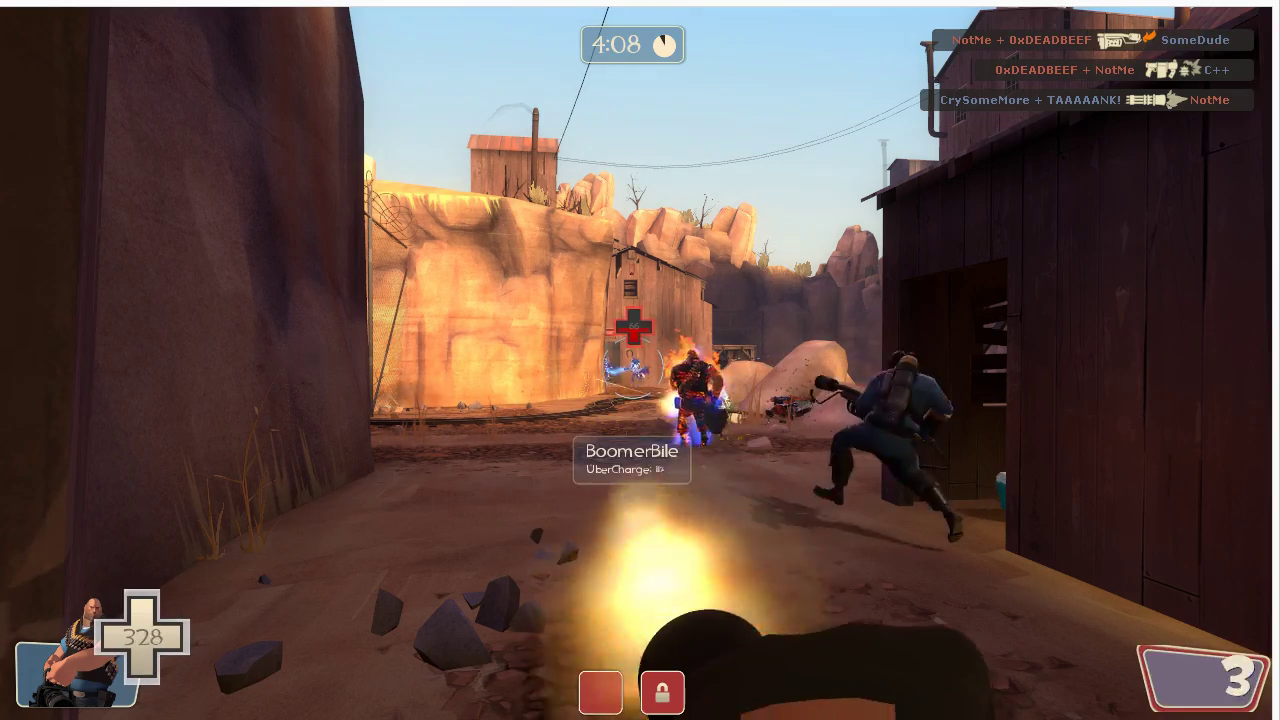
key("2")
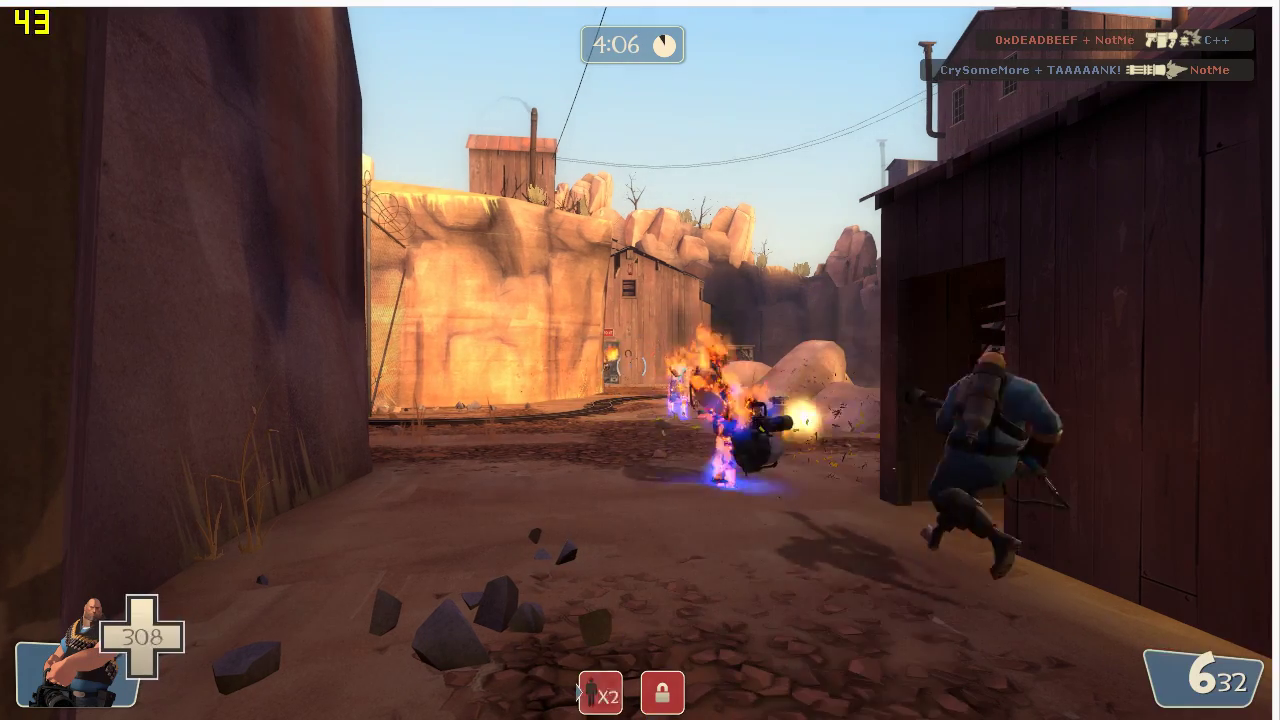
key("Escape")
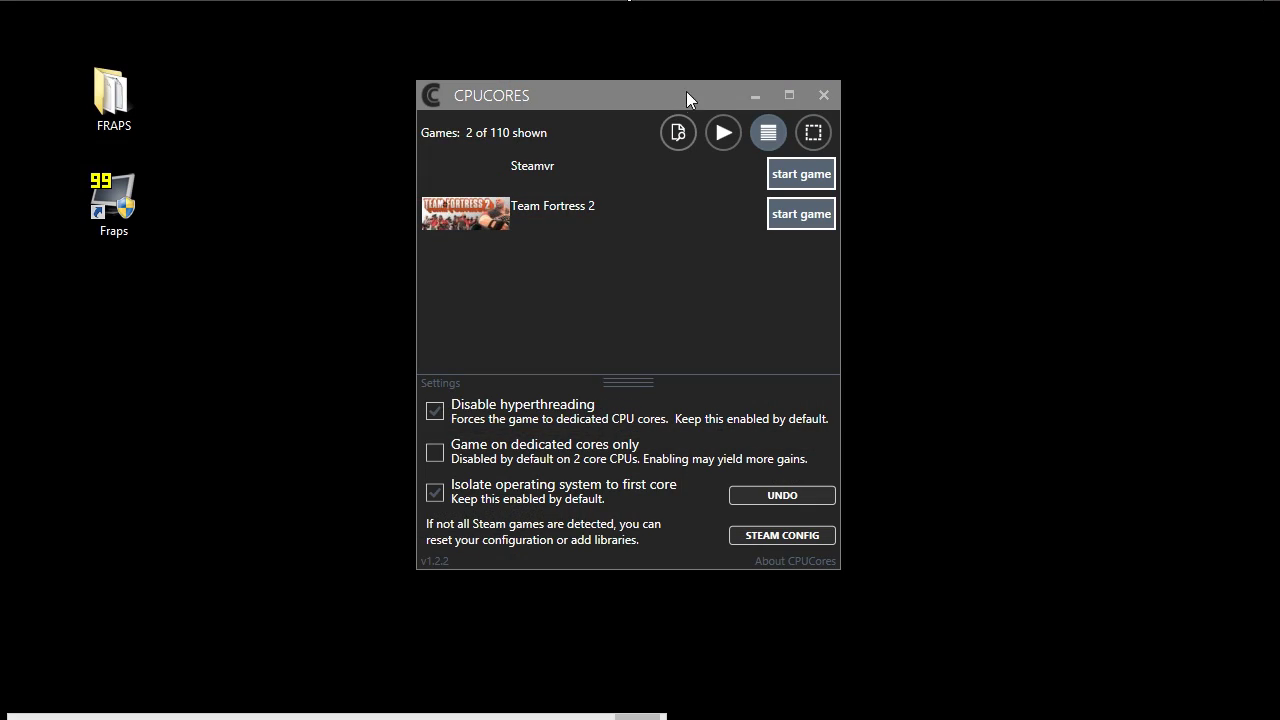
Step: Move the CPUCores window aside, open the benchmark folder from Fraps, and compare the result files of the two hl2 runs
left_click_drag(686, 97, 1068, 80)
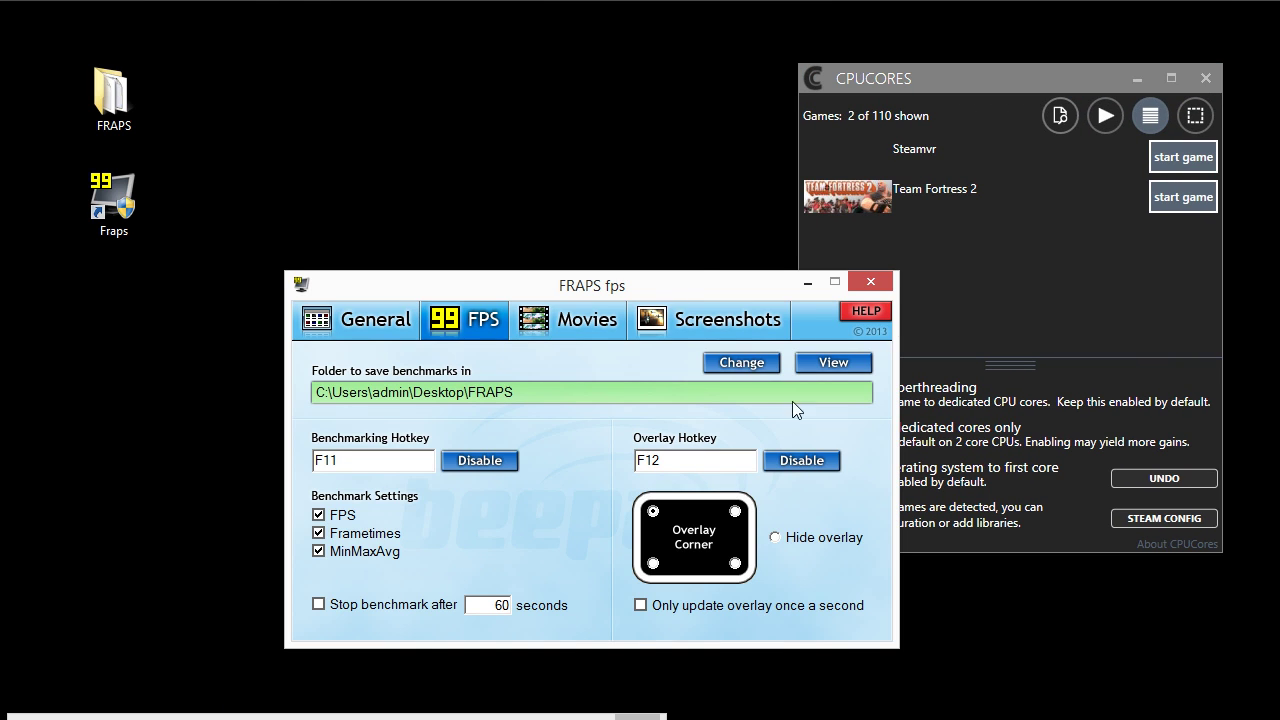
left_click(854, 366)
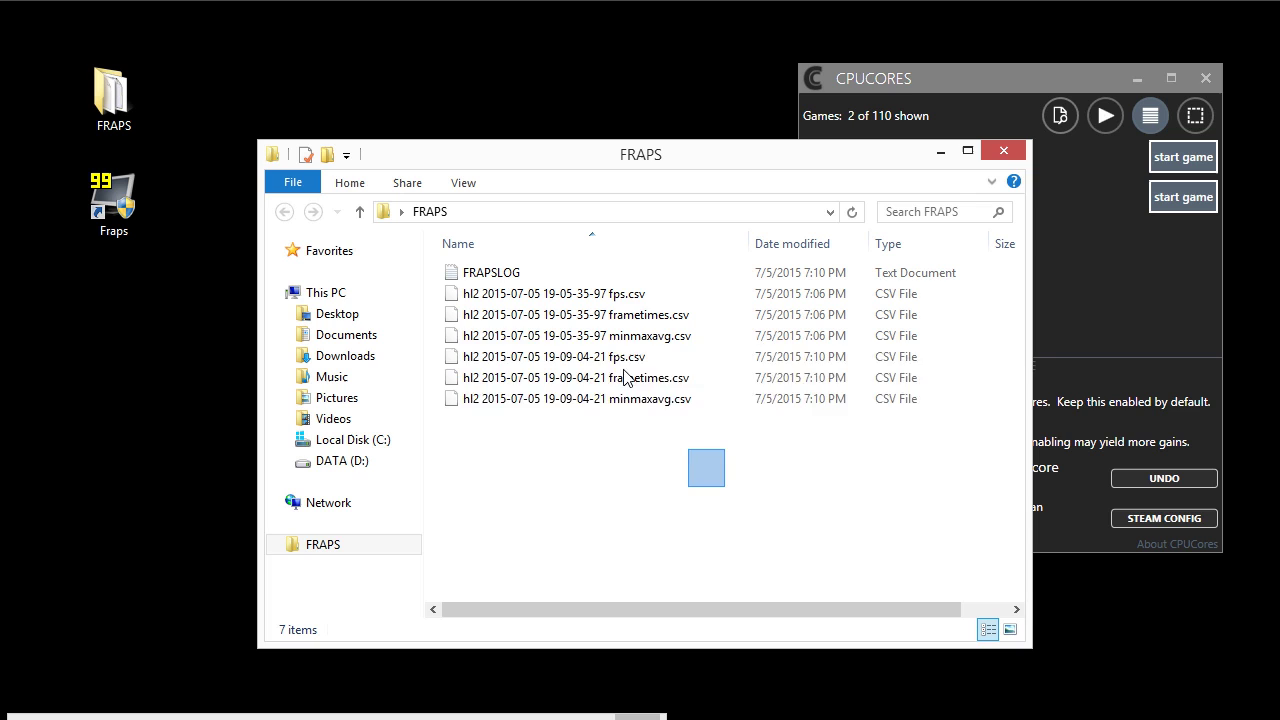
left_click_drag(624, 377, 609, 352)
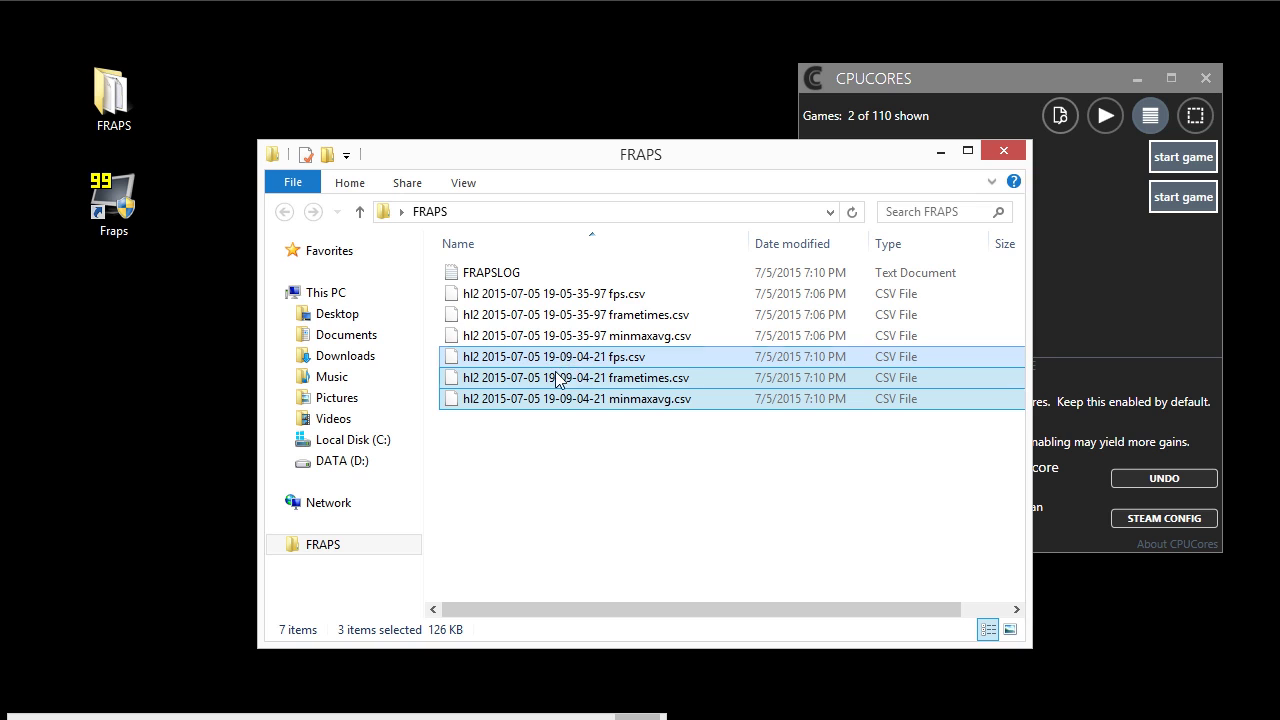
left_click_drag(608, 362, 823, 294)
left_click(825, 295)
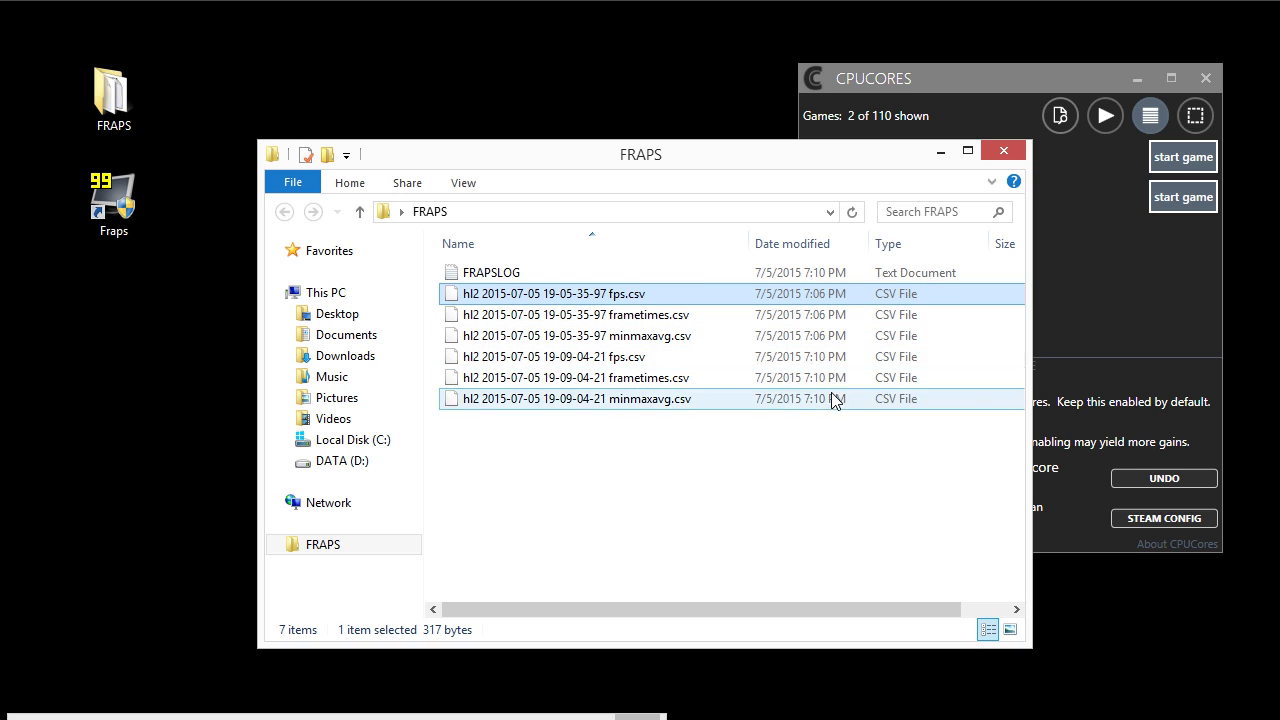
Step: Open FRAPSLOG and minimize the benchmark folder to compare the frame rates of both runs
double_click(495, 272)
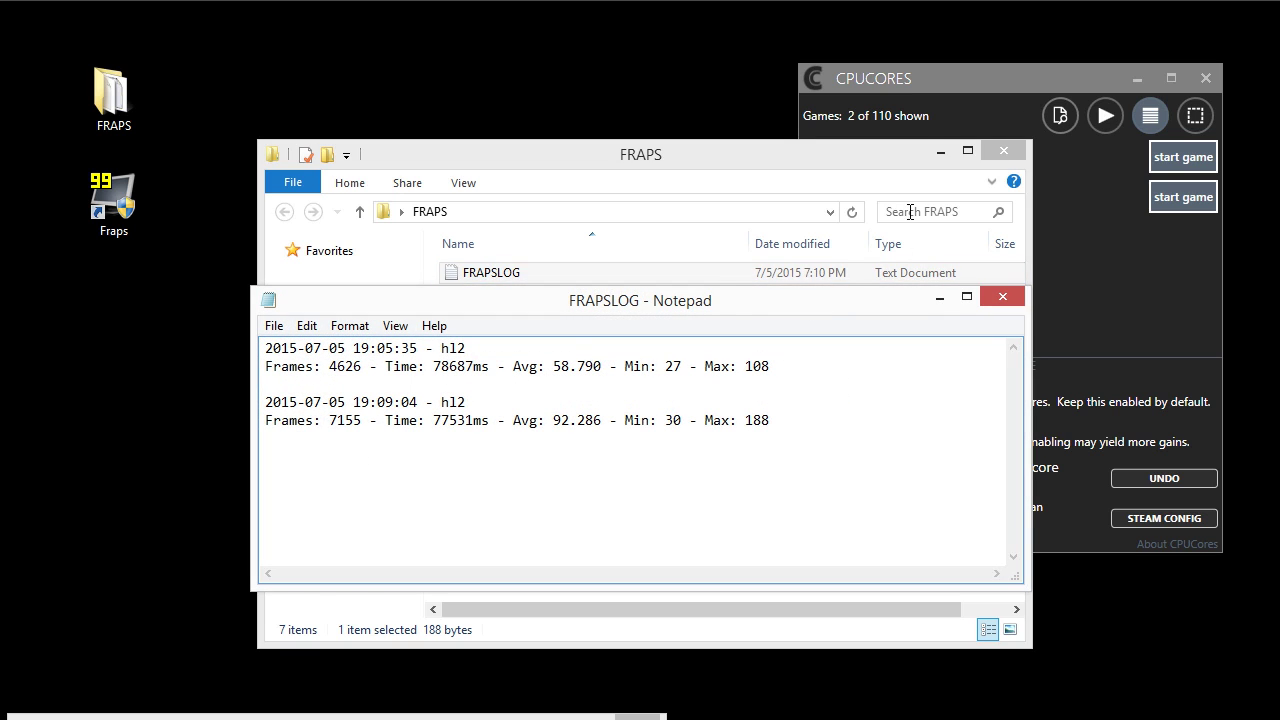
left_click(940, 152)
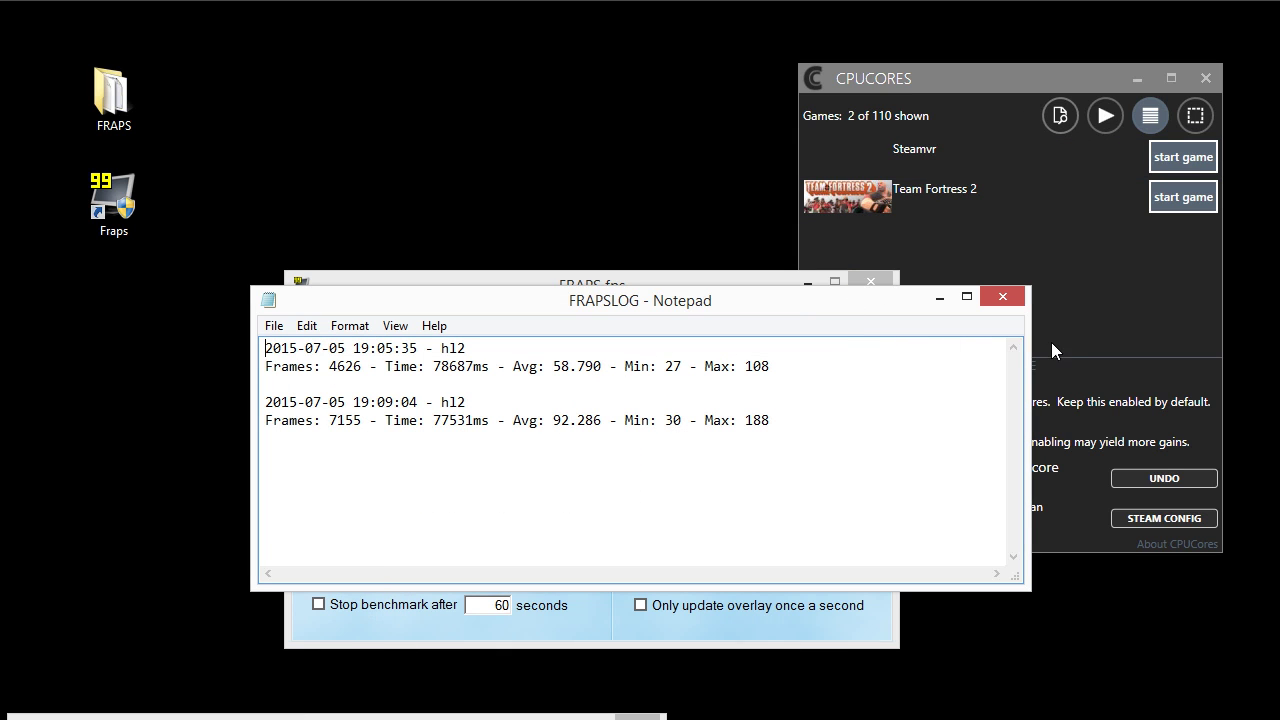
Step: Widen the FRAPSLOG window and add the line "Normal TF2 - 58.8 fps" below the two benchmark results
left_click_drag(1030, 348, 1091, 350)
left_click(862, 437)
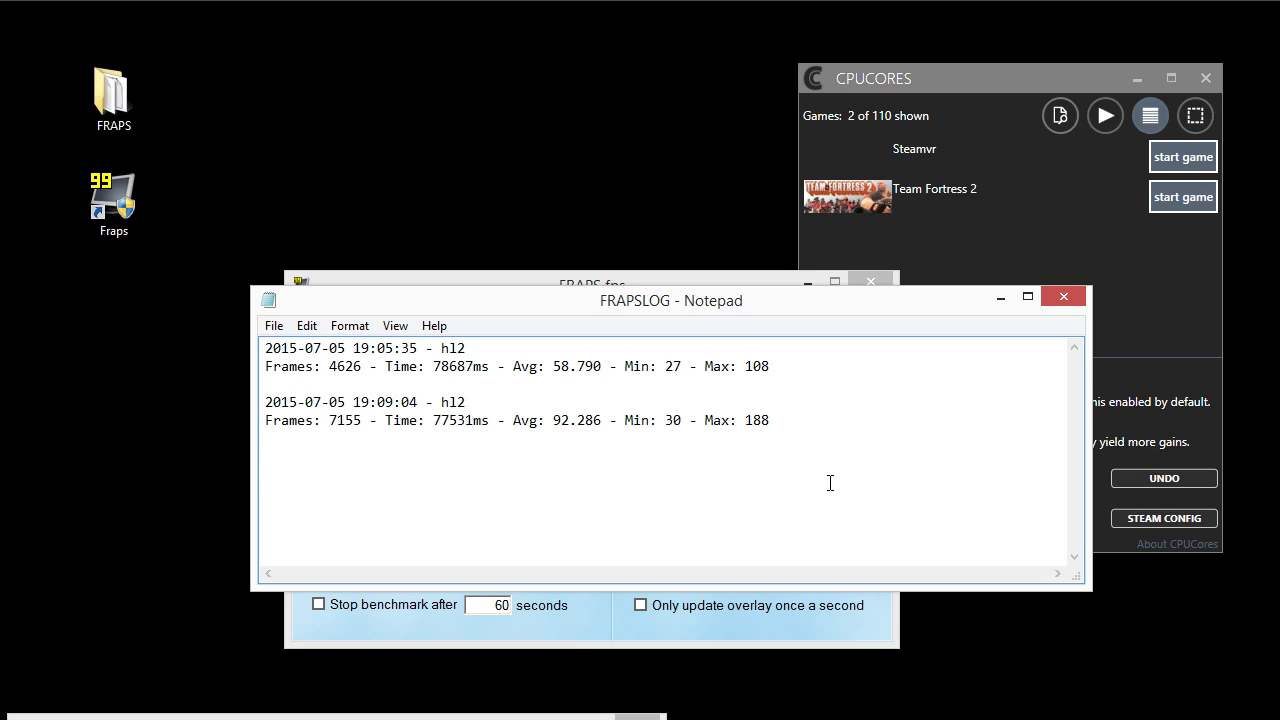
type("HD5")
key("BackSpace")
key("BackSpace")
key("BackSpace")
type("Normal TF2")
type(" - ")
type("58")
type(".8 fps ")
Step: Add the line "CPUCore TF2 - 92.2 fps" and, after a blank line, the label "increase in FPS:"
type("CPUCore")
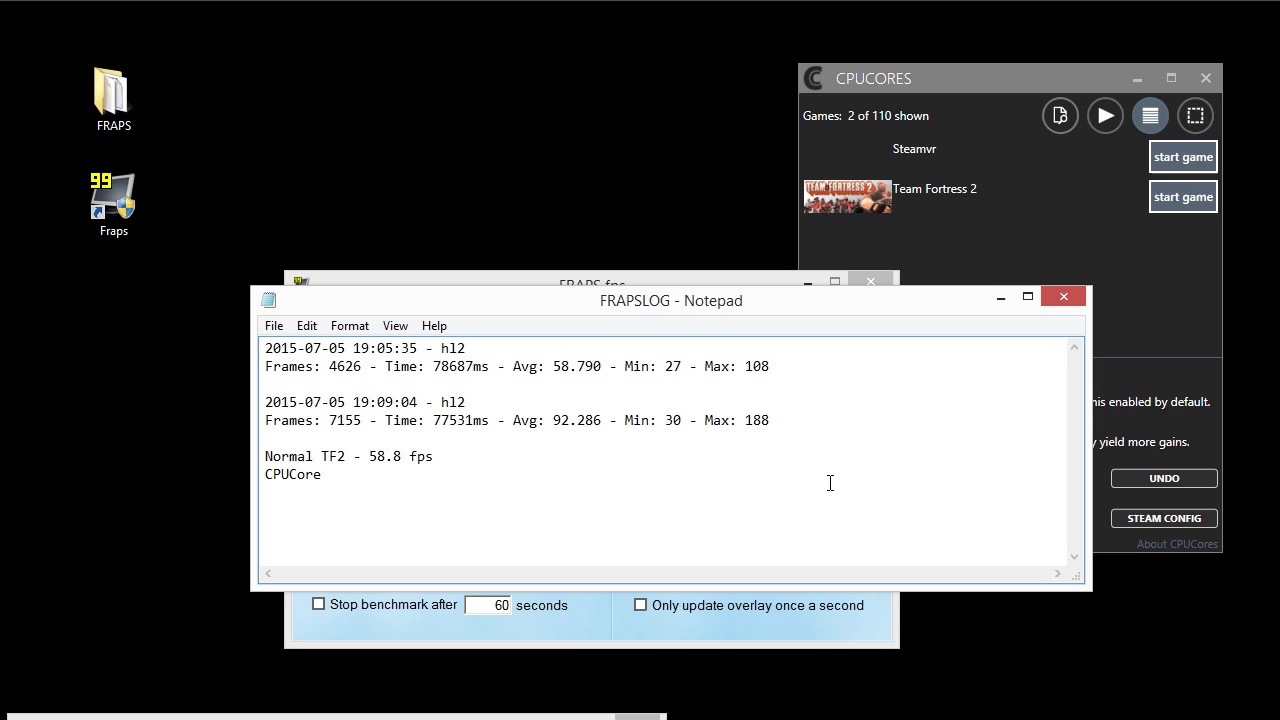
type(" TF2 -  92.2 fps  increa")
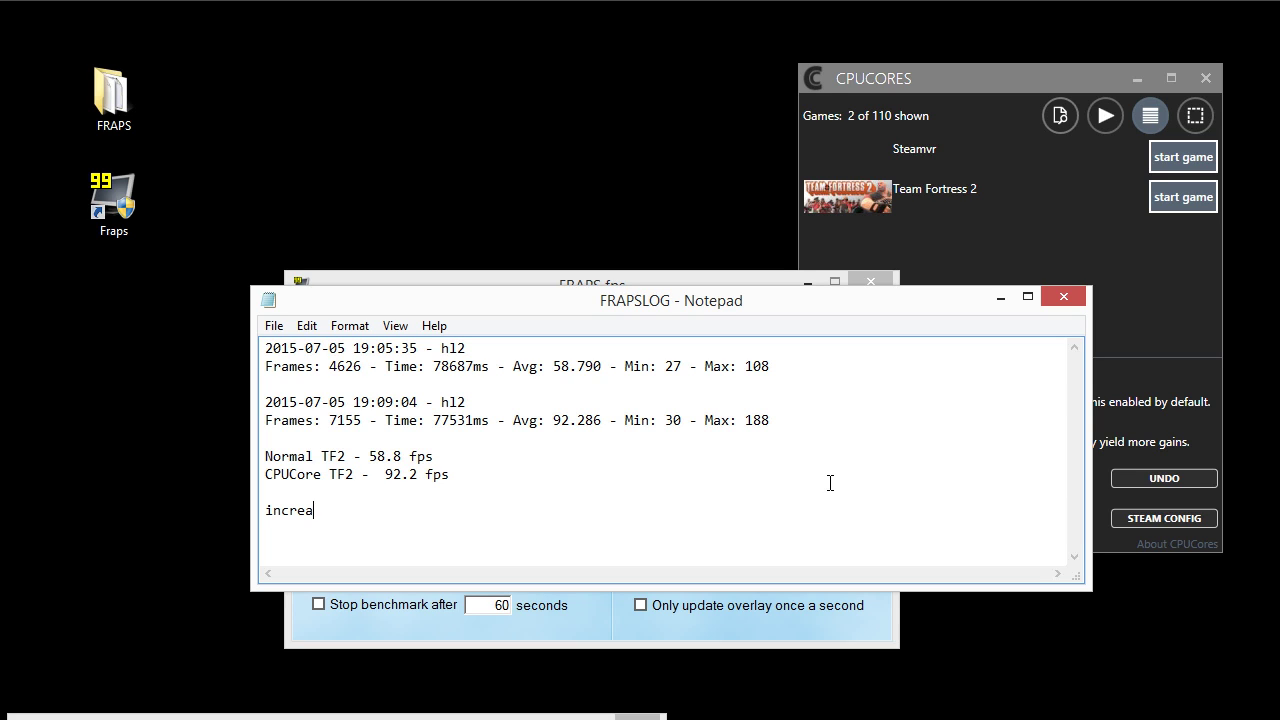
type("se in FPS:")
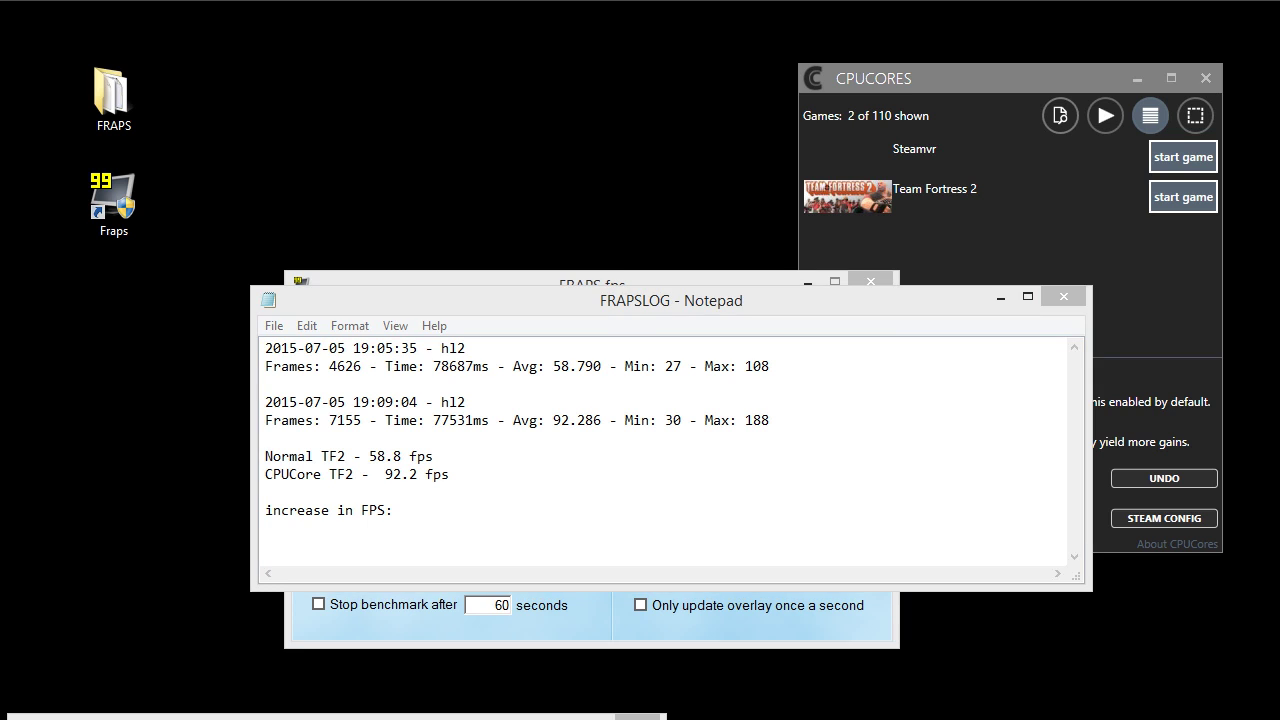
Step: Bring up Calculator beside the log and subtract 58.8 from 92.2
left_click_drag(51, 240, 128, 252)
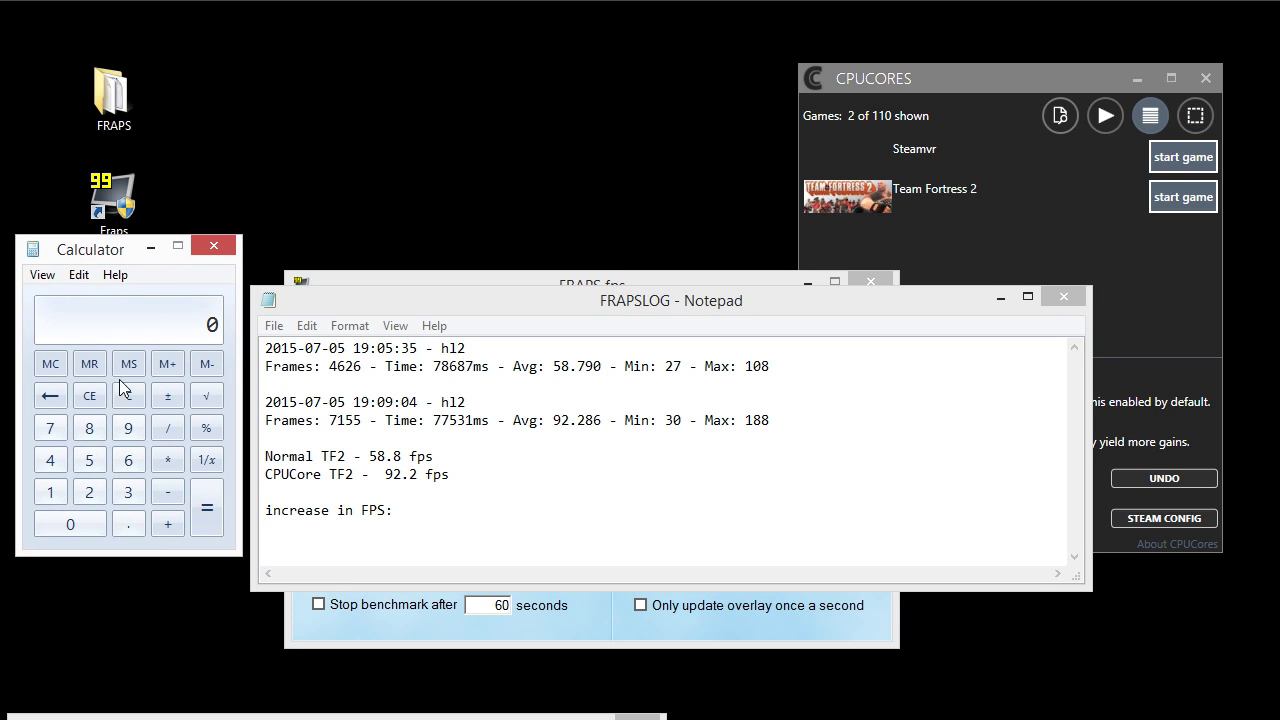
left_click(129, 427)
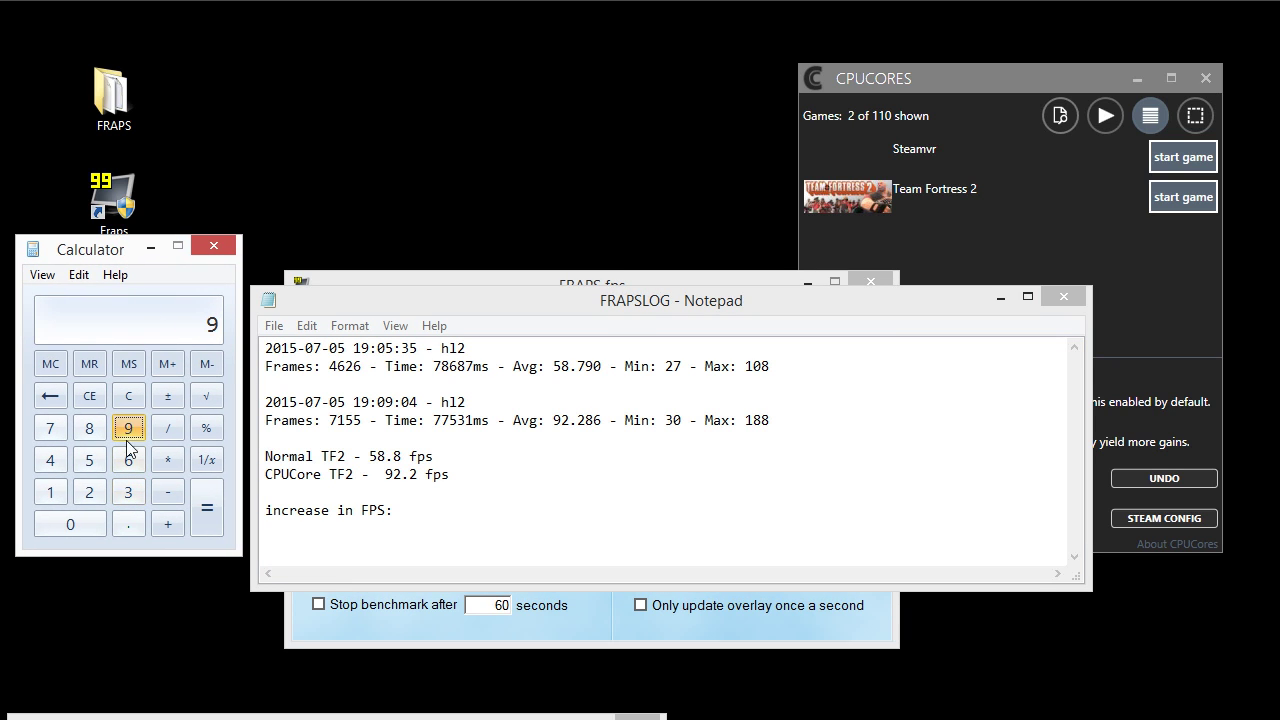
left_click(88, 492)
left_click(128, 524)
left_click(88, 492)
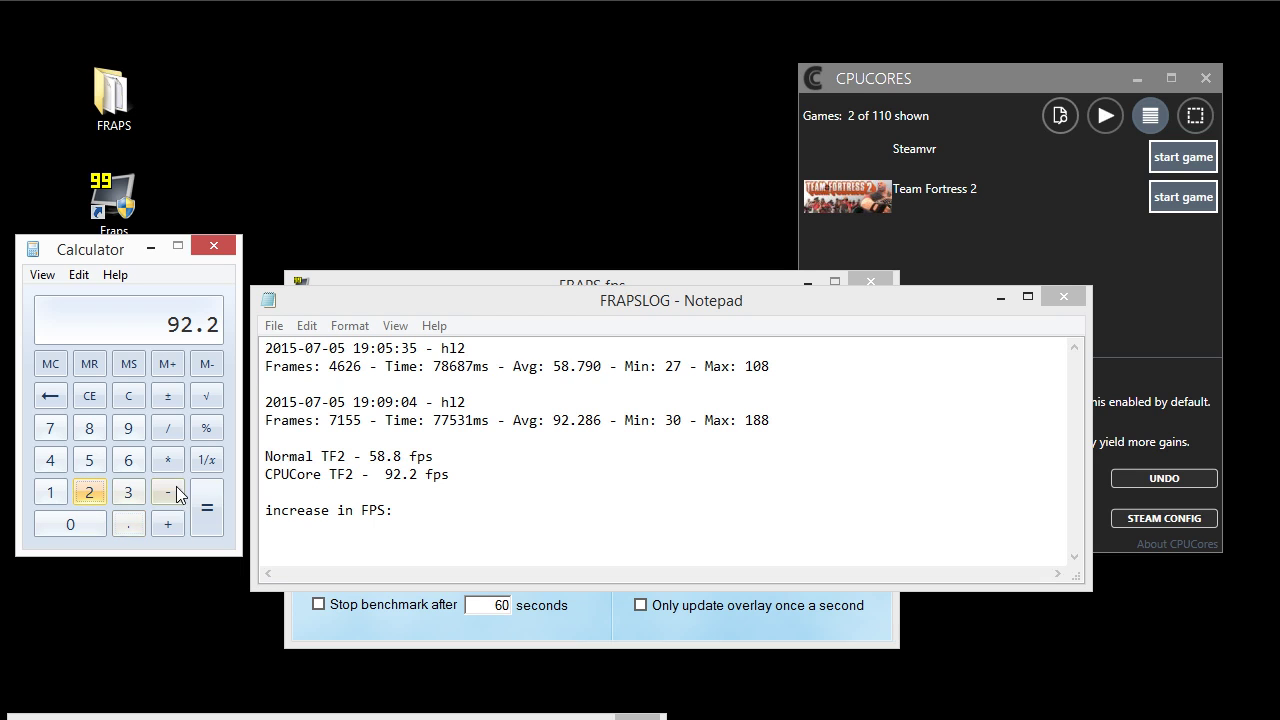
left_click(168, 494)
left_click(89, 460)
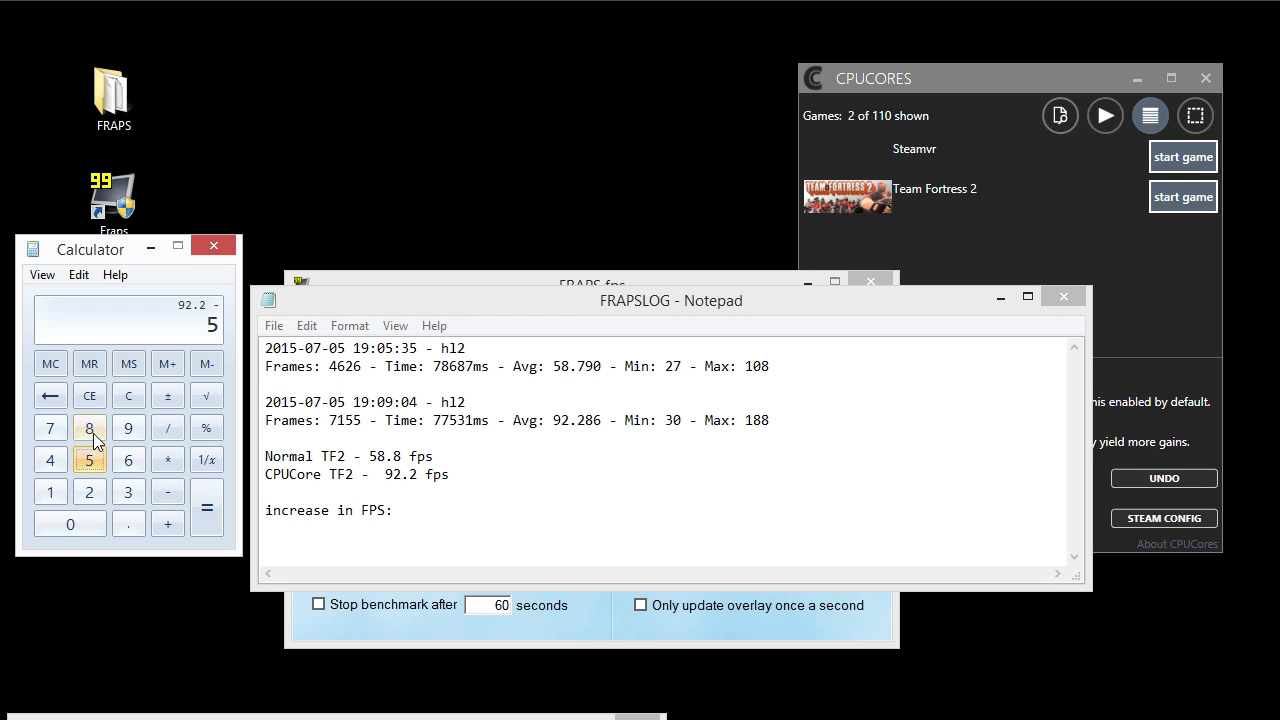
left_click(91, 430)
left_click(123, 528)
left_click(89, 428)
left_click(210, 504)
Step: Extend the "increase in FPS:" line in FRAPSLOG with "33.4 more FPS - INCREASE OF"
left_click(467, 508)
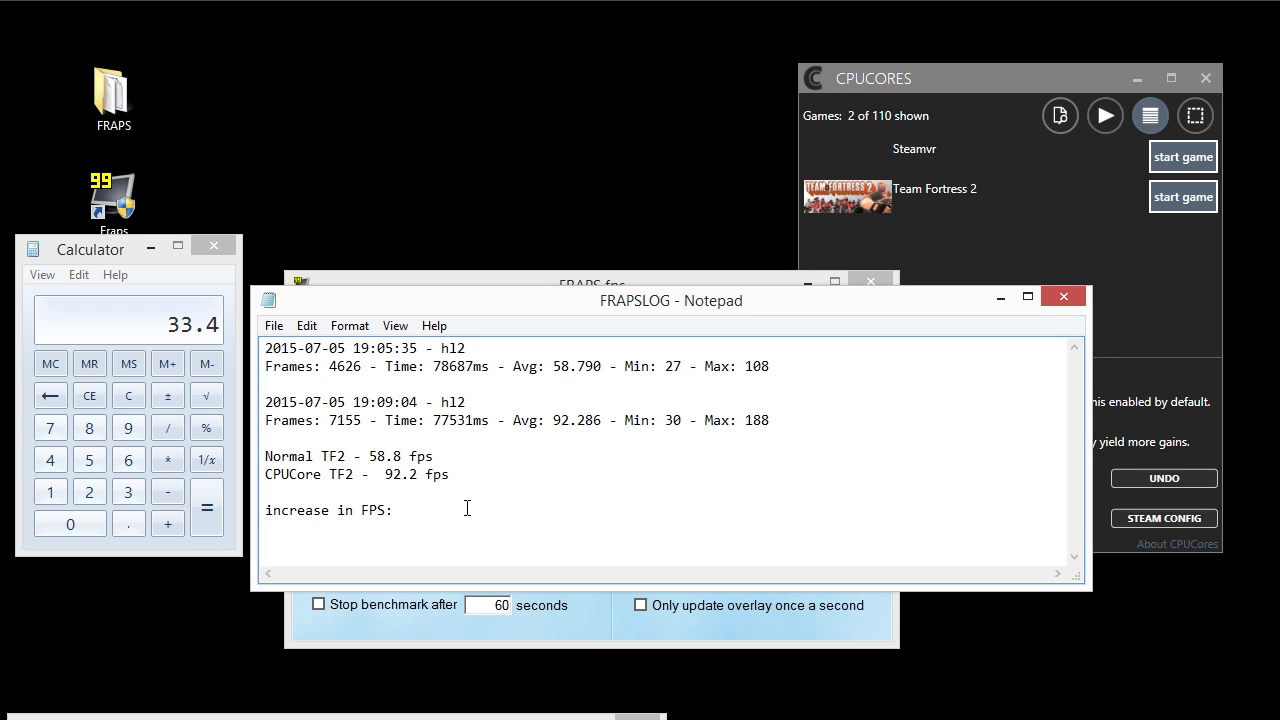
type("33.4 more FPS")
left_click(609, 504)
type("-  INCREASE OF")
Step: Divide 92.2 by 58.8 in Calculator and finish the FRAPSLOG increase line with "56% FPS INCREASE!"
left_click(130, 397)
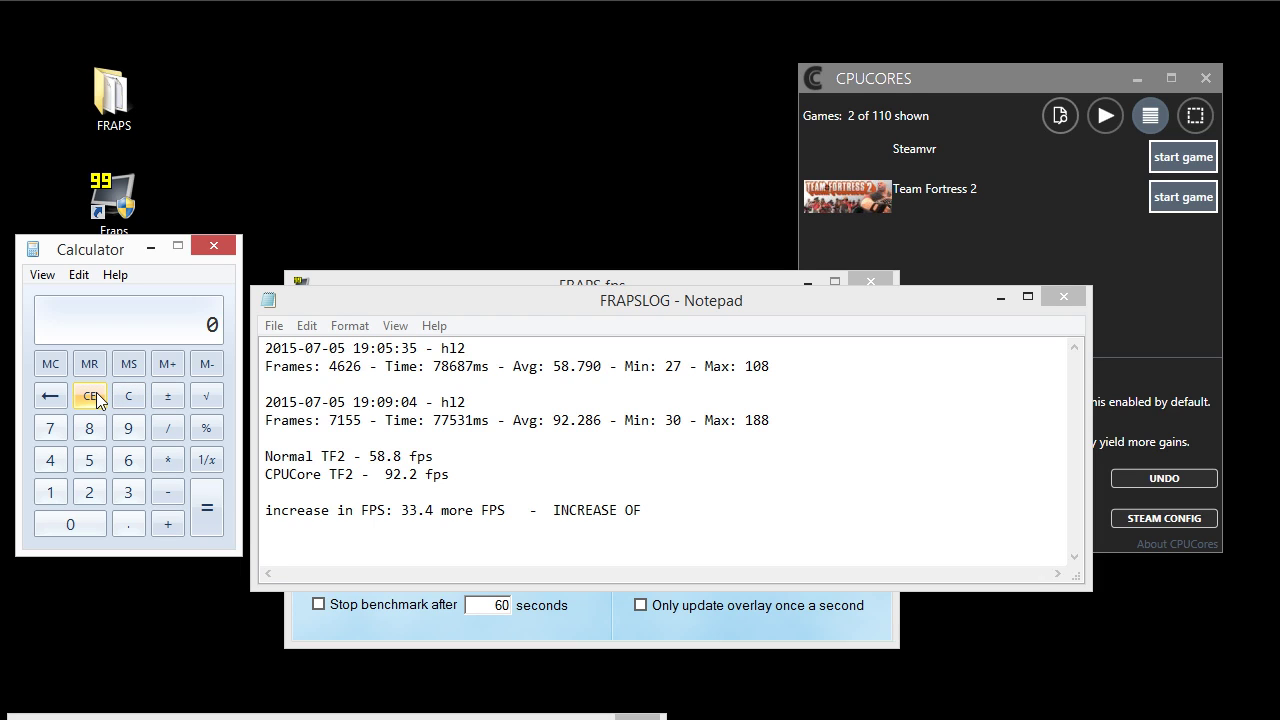
type("92.2")
key("slash")
type("58.8")
key("Return")
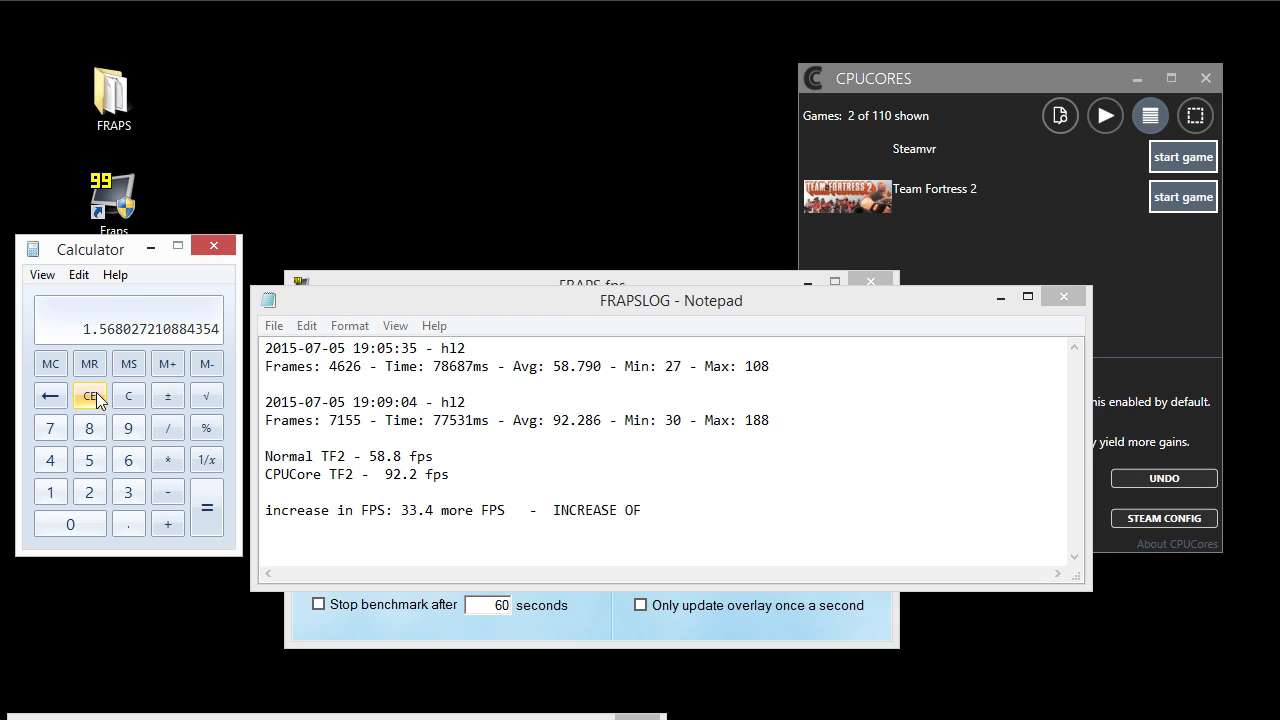
left_click(697, 507)
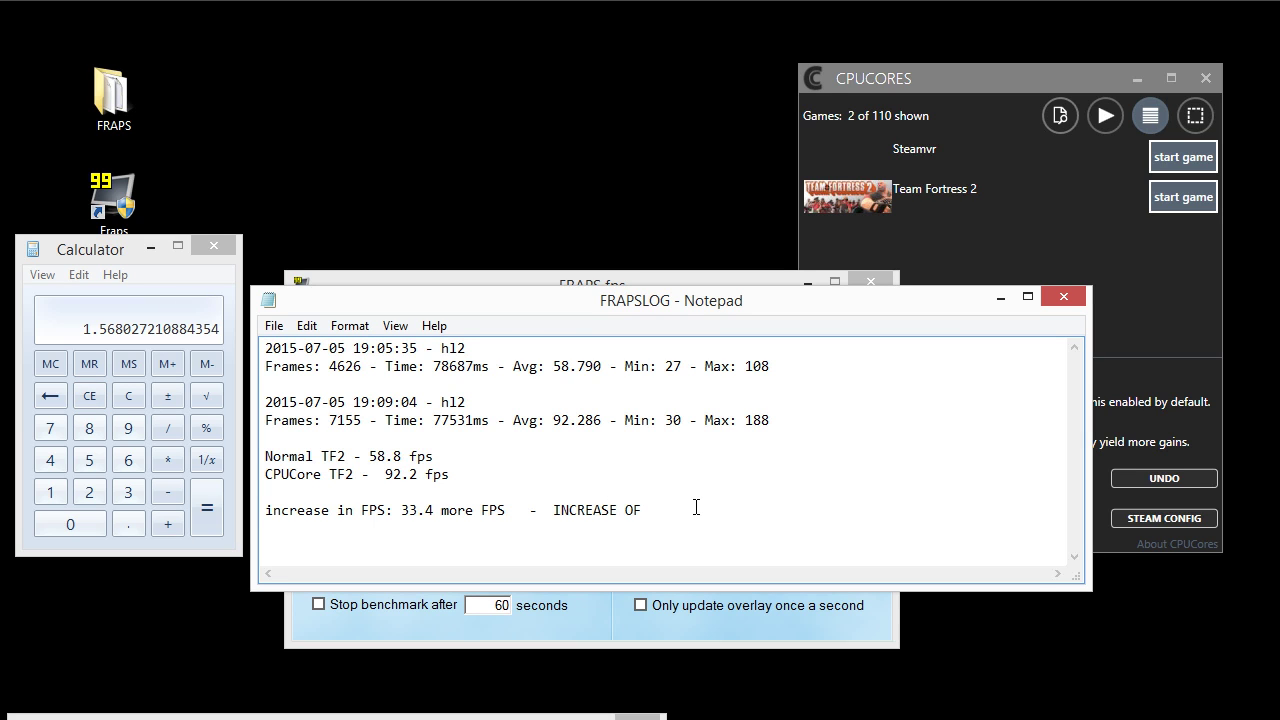
type("56% FPS INCREASE")
Step: Spread the CPUCores and FRAPSLOG windows apart, widen the log slightly, and raise the Task Manager window a little
left_click(968, 69)
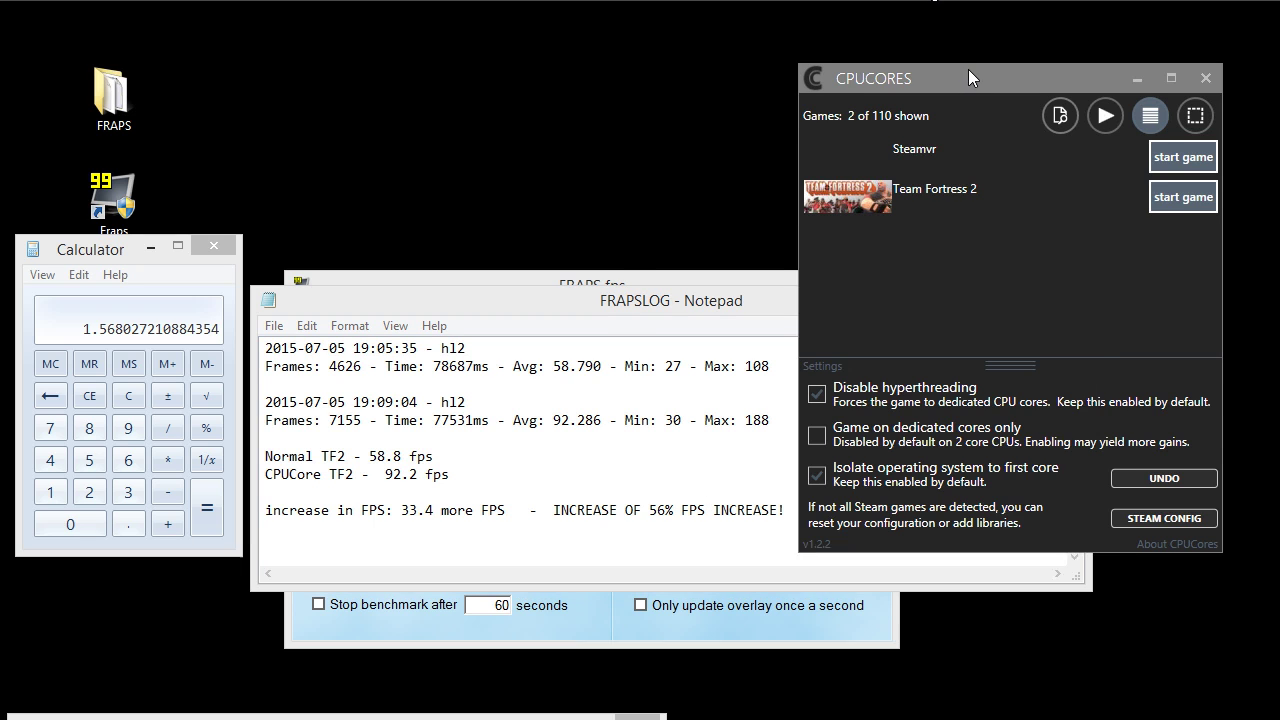
left_click_drag(968, 69, 977, 56)
left_click(766, 303)
left_click_drag(766, 303, 689, 296)
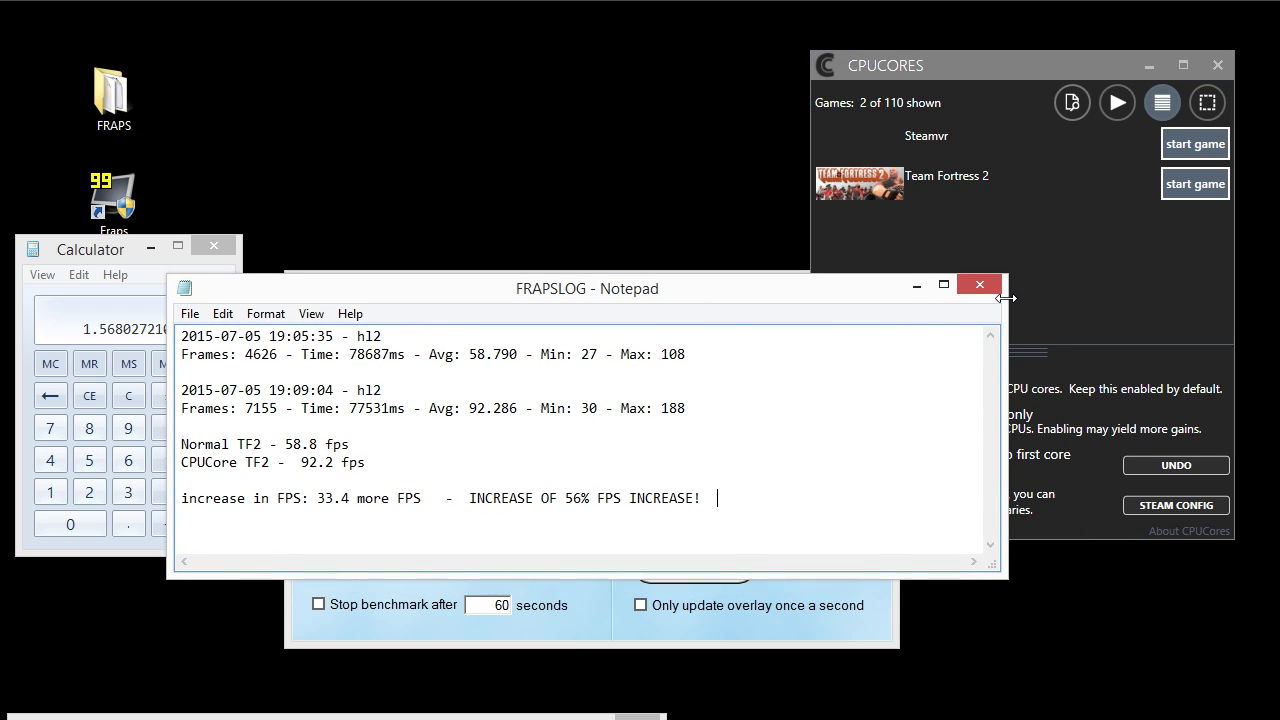
left_click_drag(1007, 298, 1018, 300)
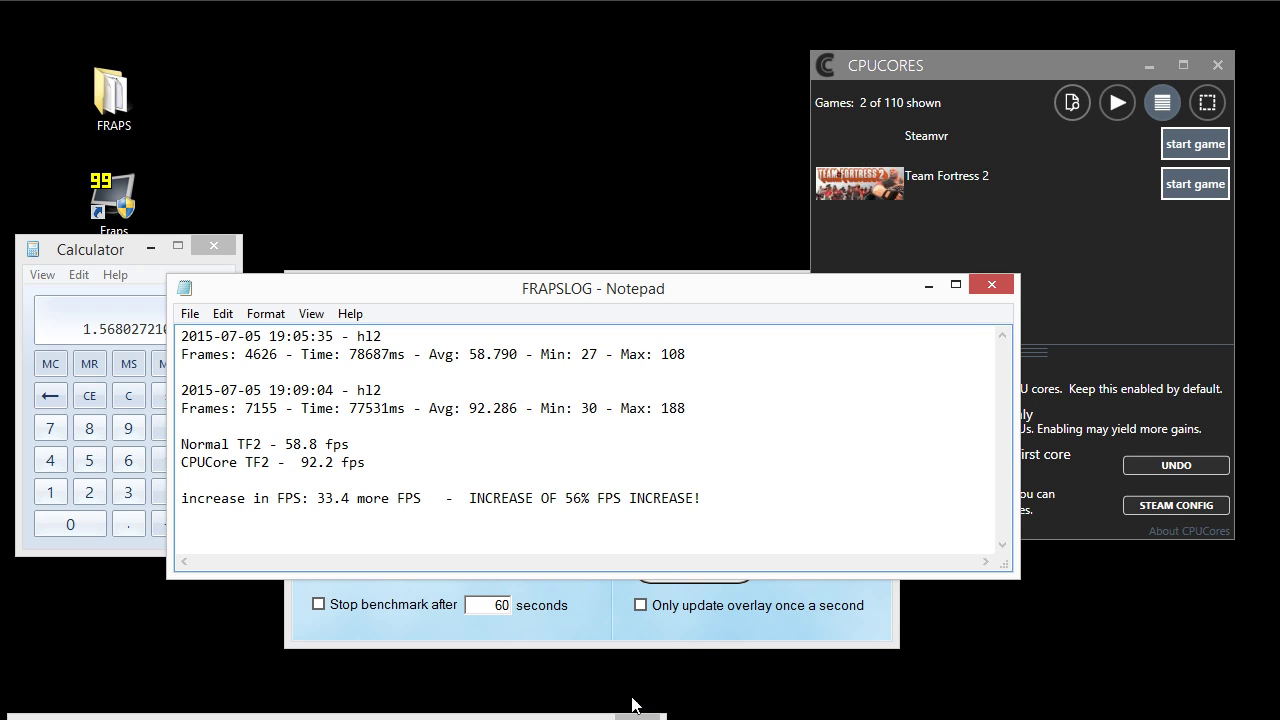
left_click_drag(575, 714, 541, 708)
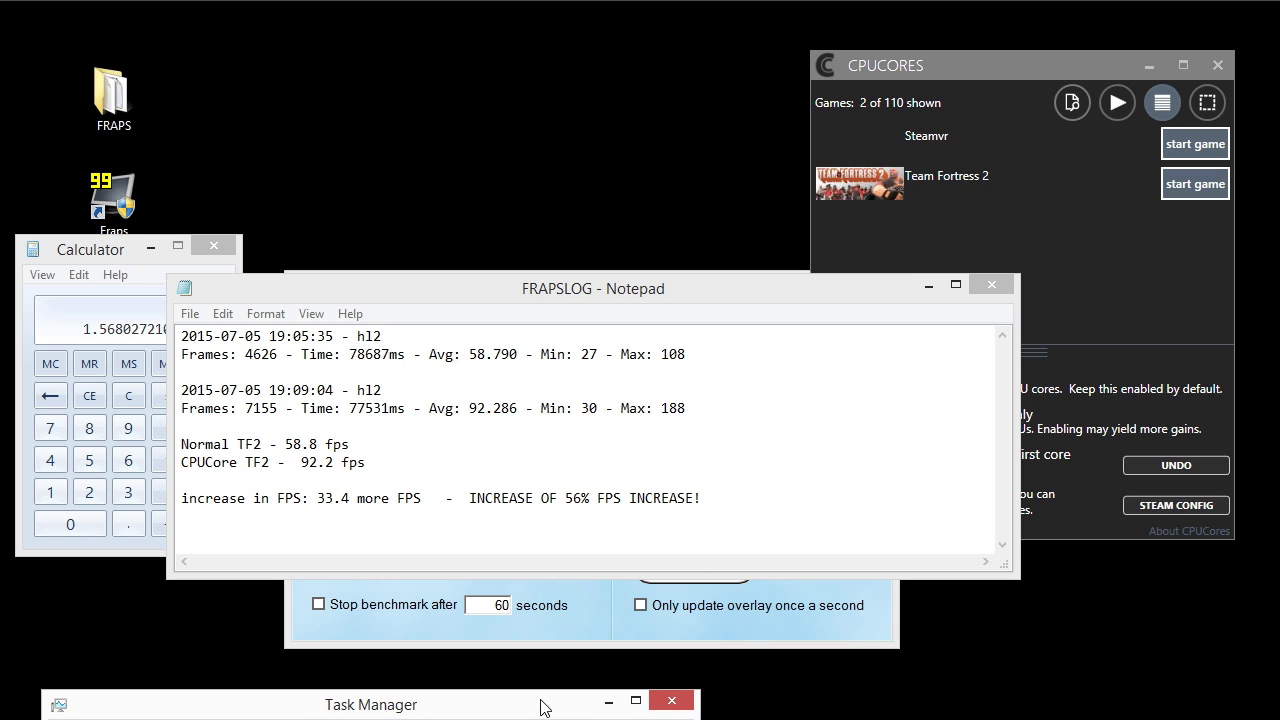
Step: Select the text "INCREASE OF 56% FPS INCREASE!" in FRAPSLOG
left_click(710, 497)
left_click(471, 498, "shift")
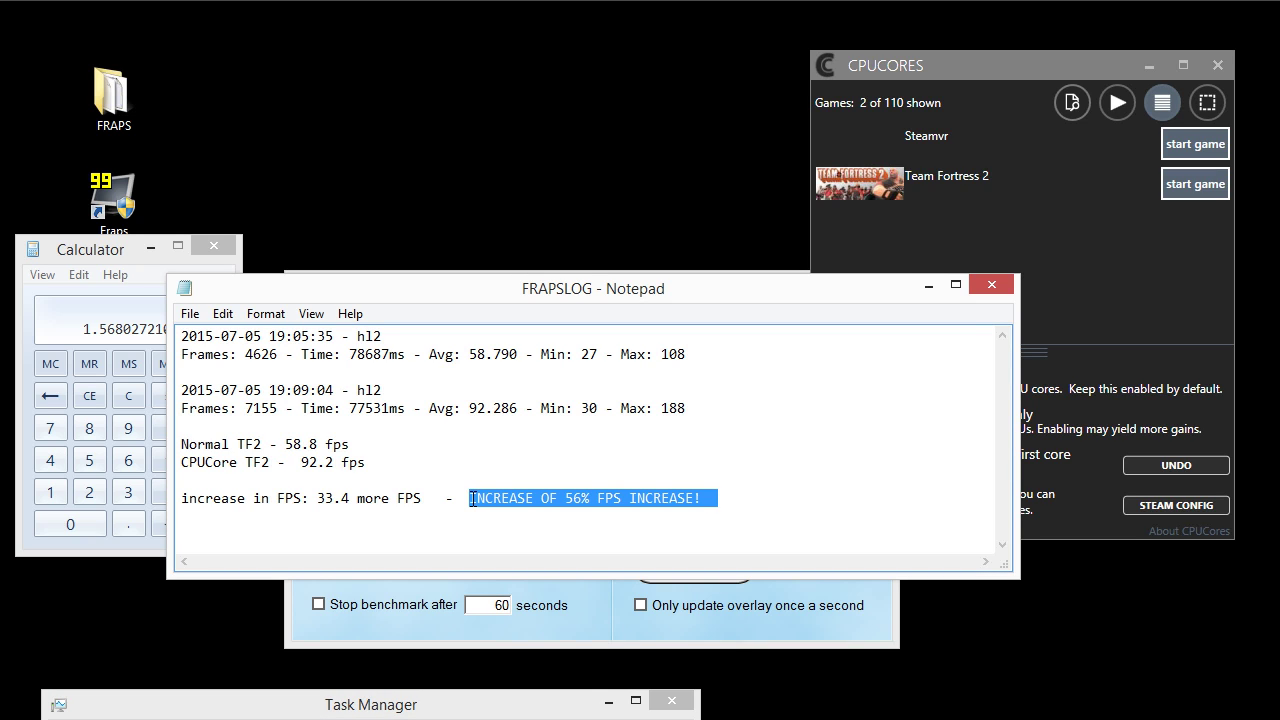